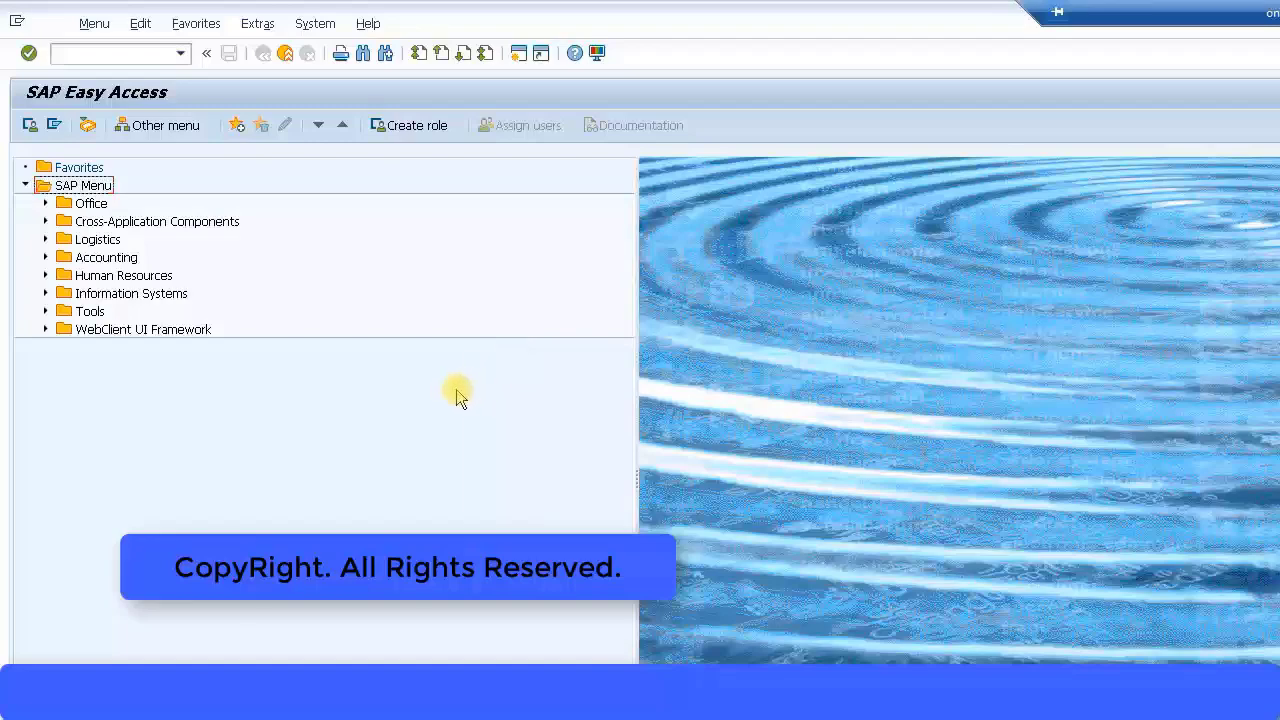
Expand Accounting > Financial Accounting > Accounts Receivable > Master Records in the Easy Access menu.
click(117, 53)
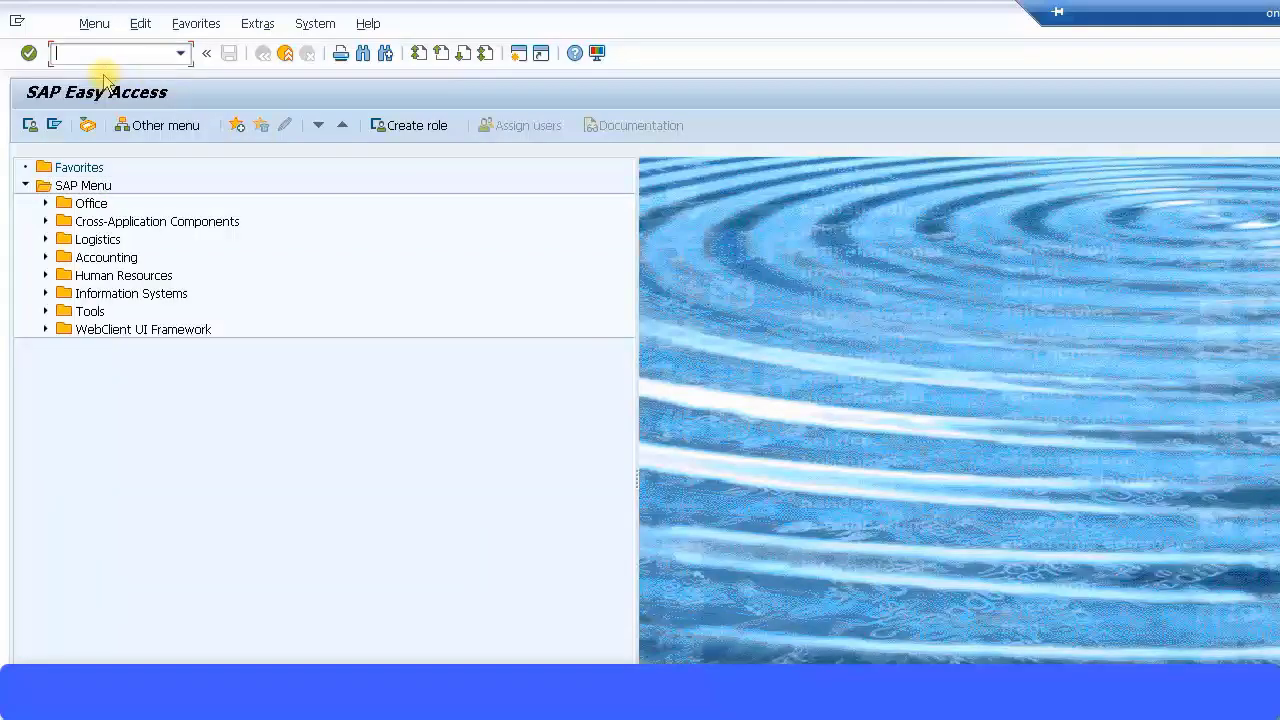
click(45, 258)
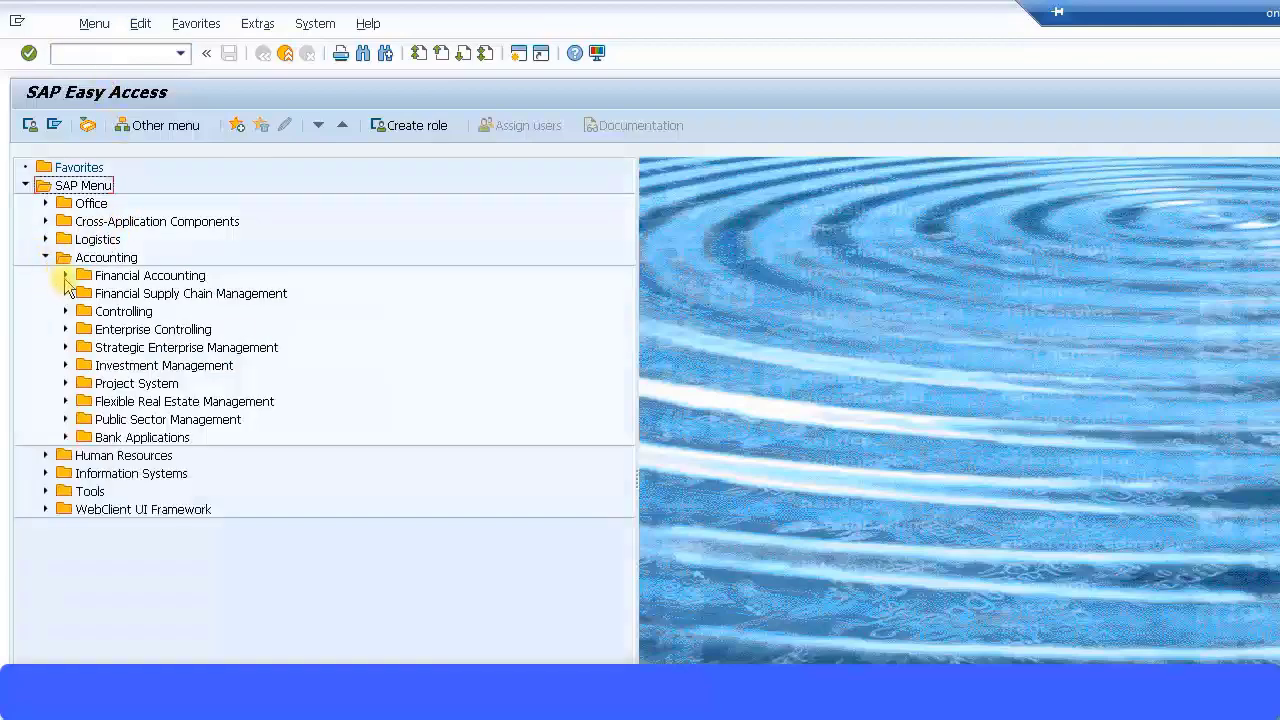
click(65, 276)
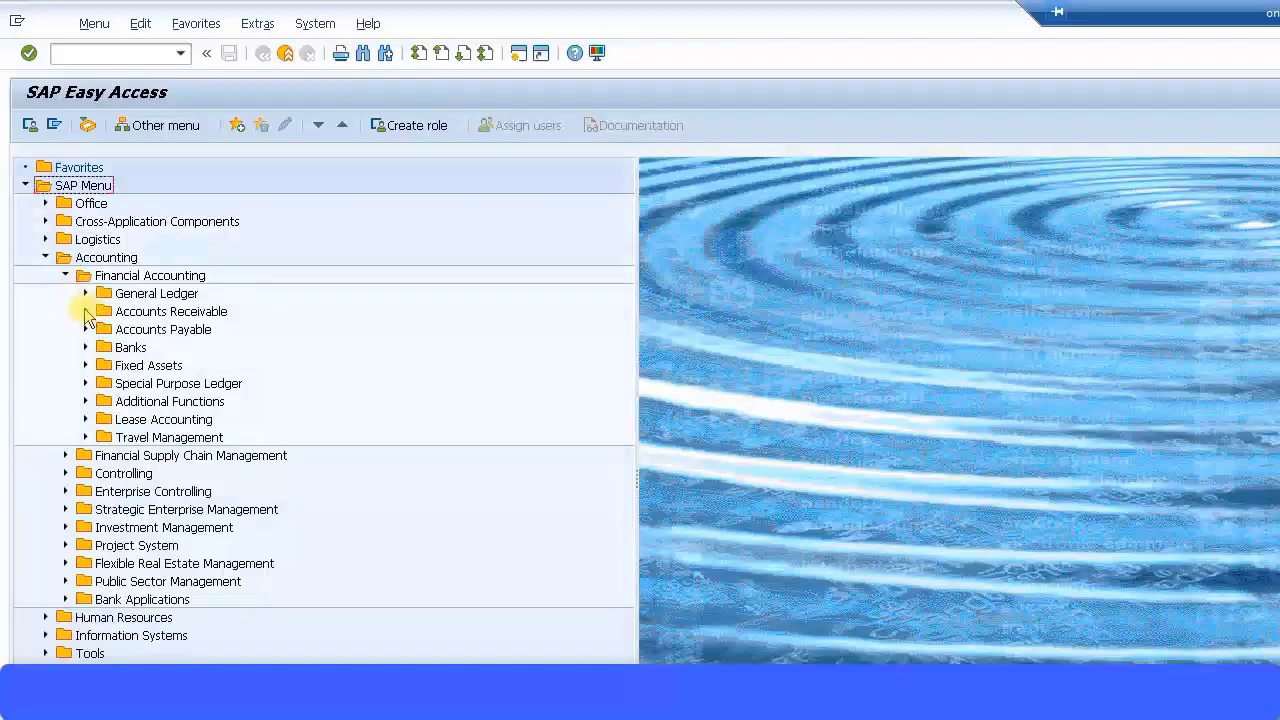
click(86, 312)
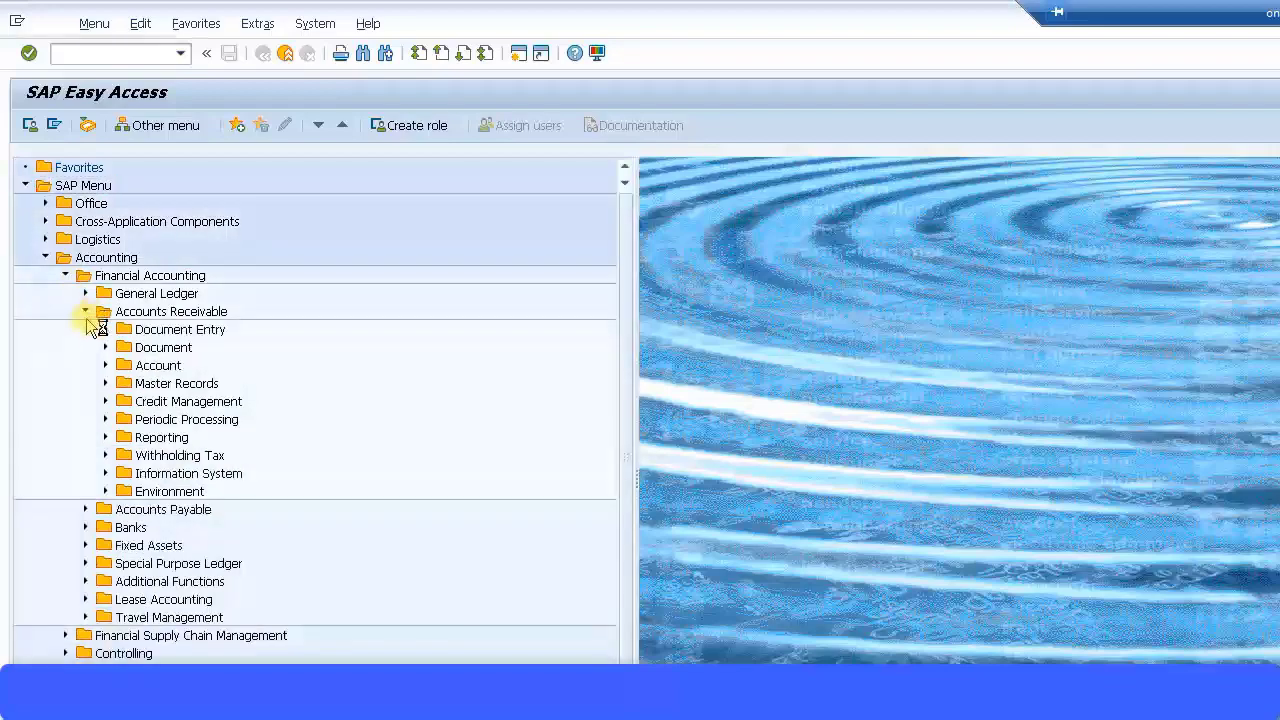
click(105, 384)
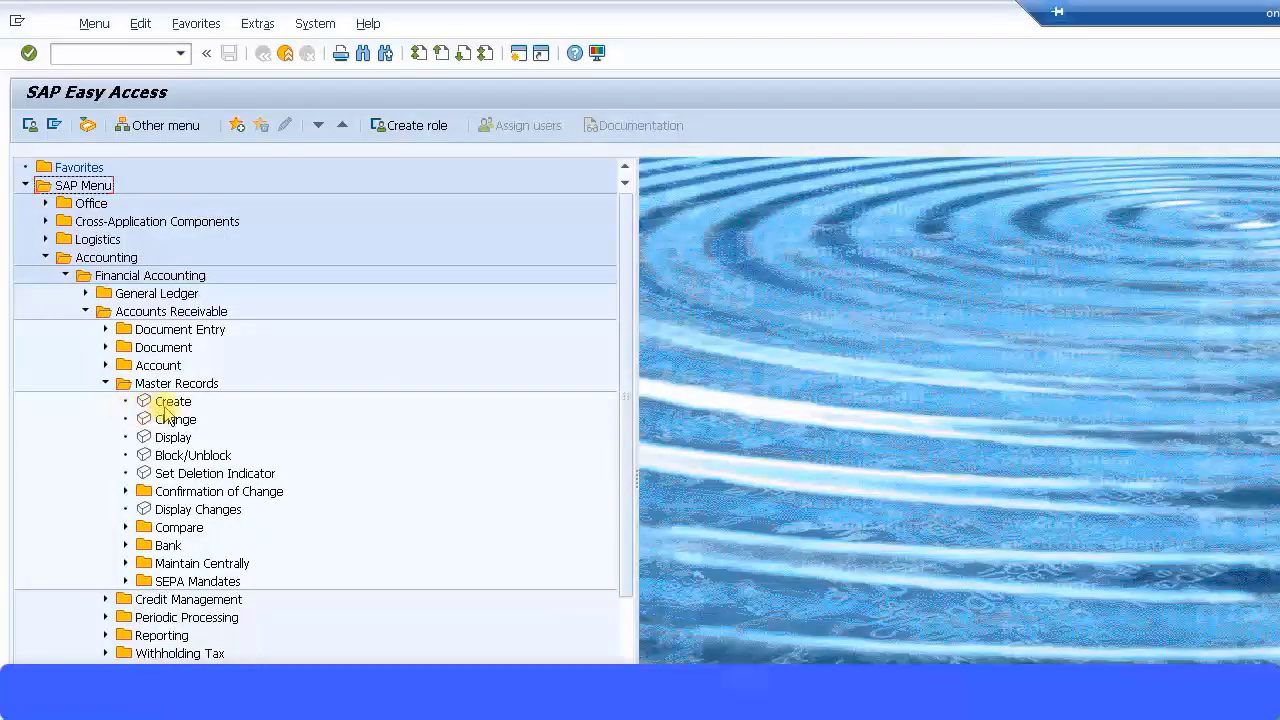
Start a new customer with account group Sold to Party for company code ZMNM.
double_click(163, 403)
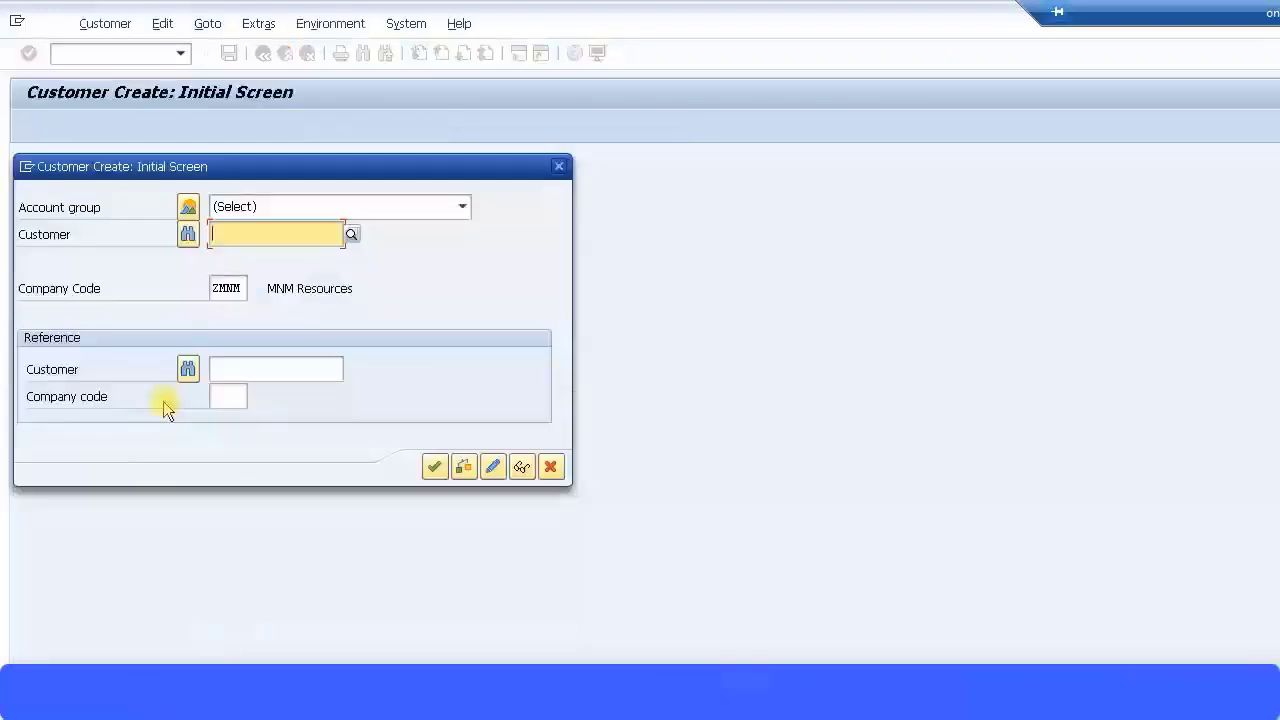
click(459, 210)
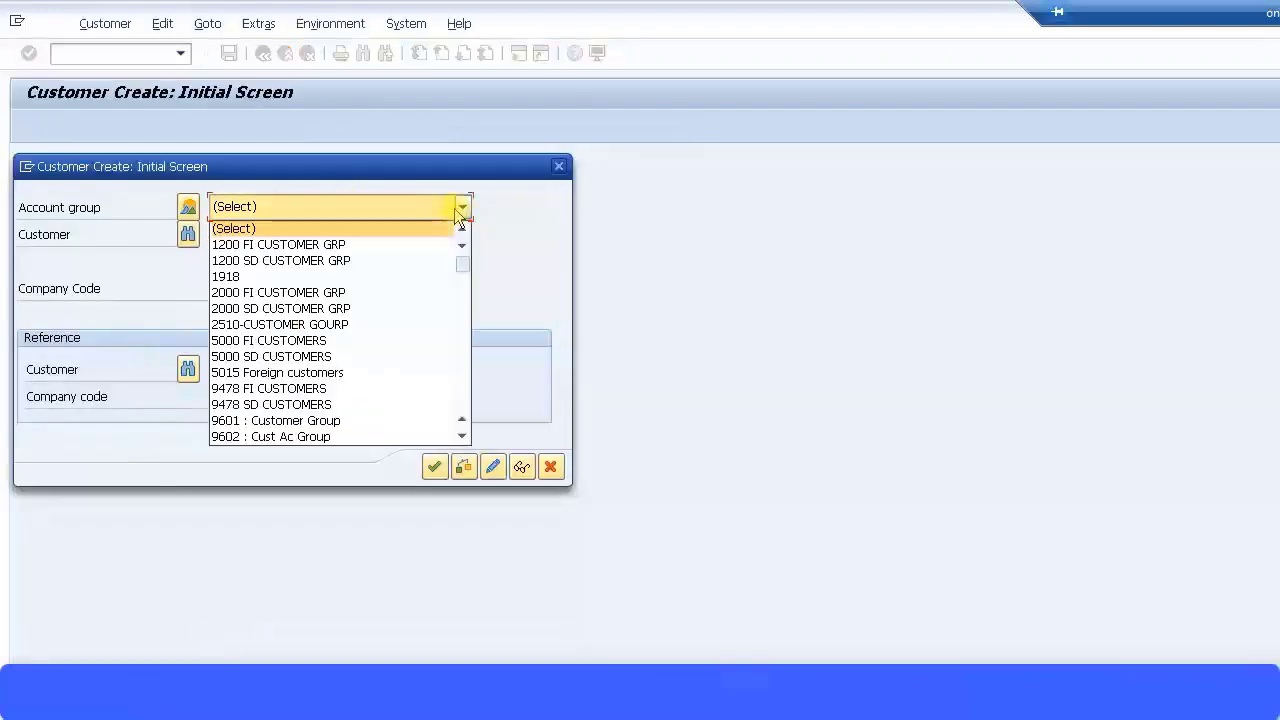
scroll(459, 390, down, 10)
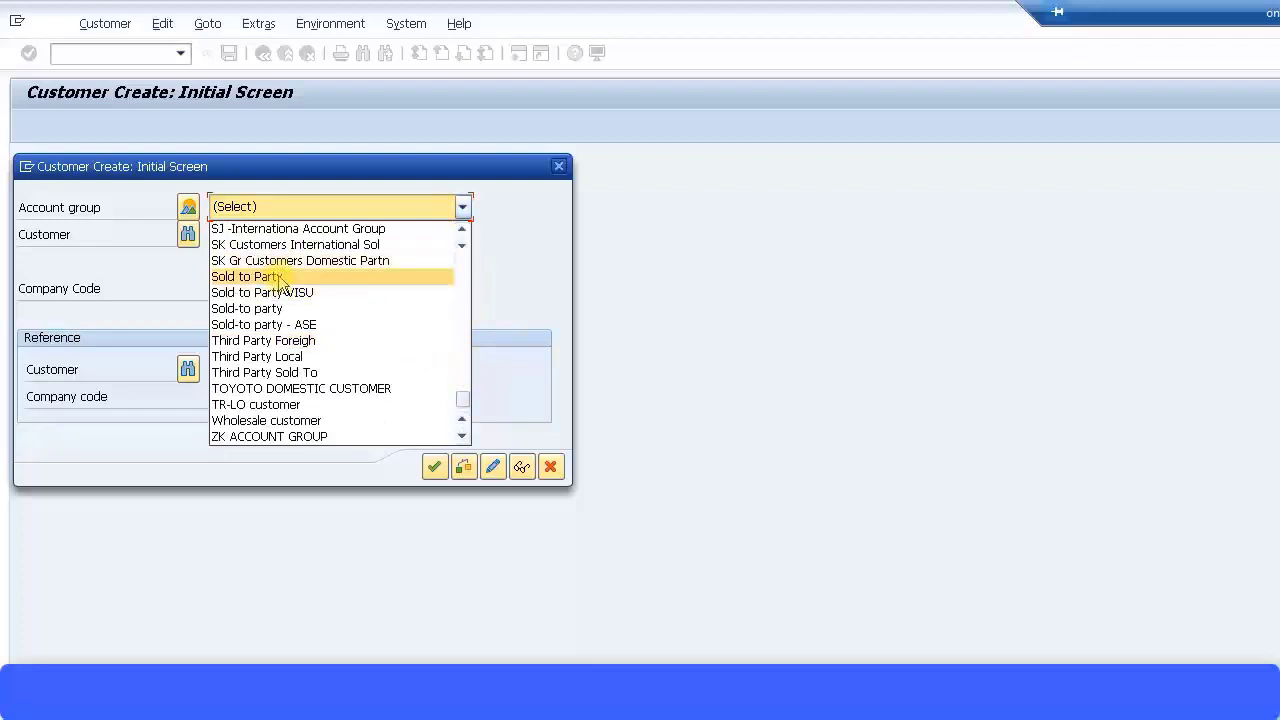
click(279, 279)
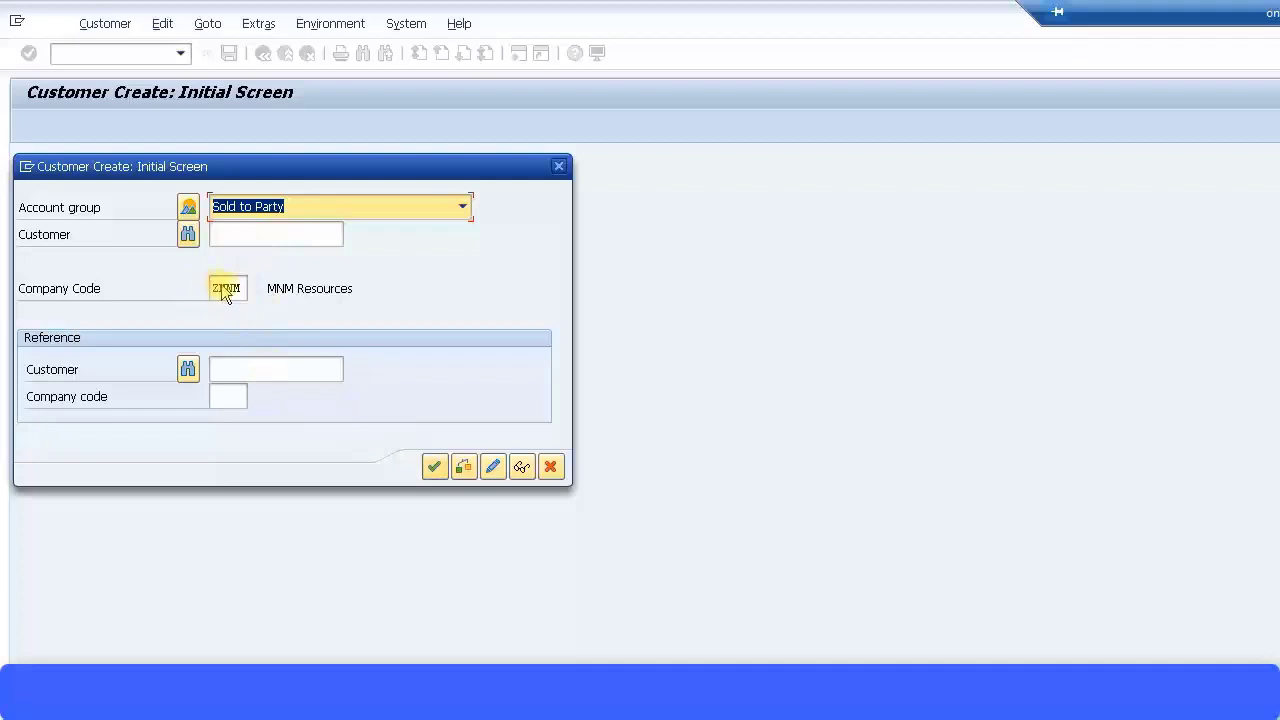
click(432, 466)
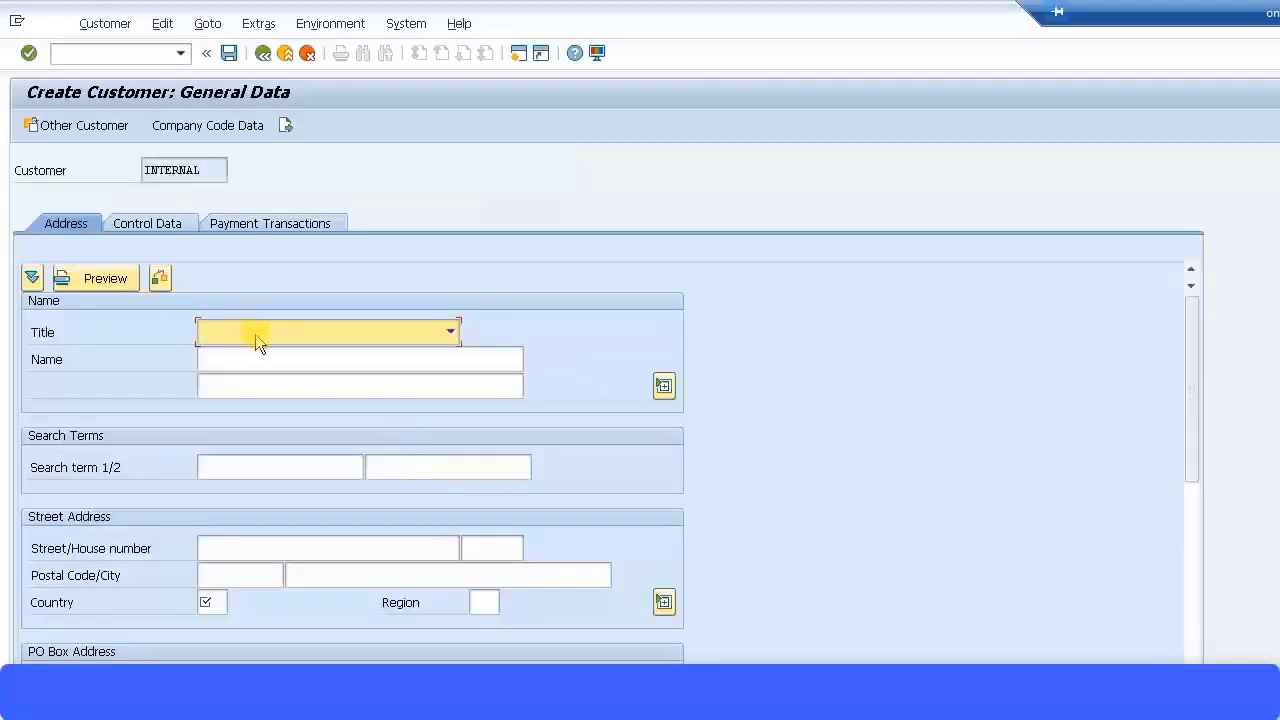
Set title Company, name Frontier Ltd and search term Frontier on the Address tab.
click(255, 334)
click(254, 355)
click(258, 362)
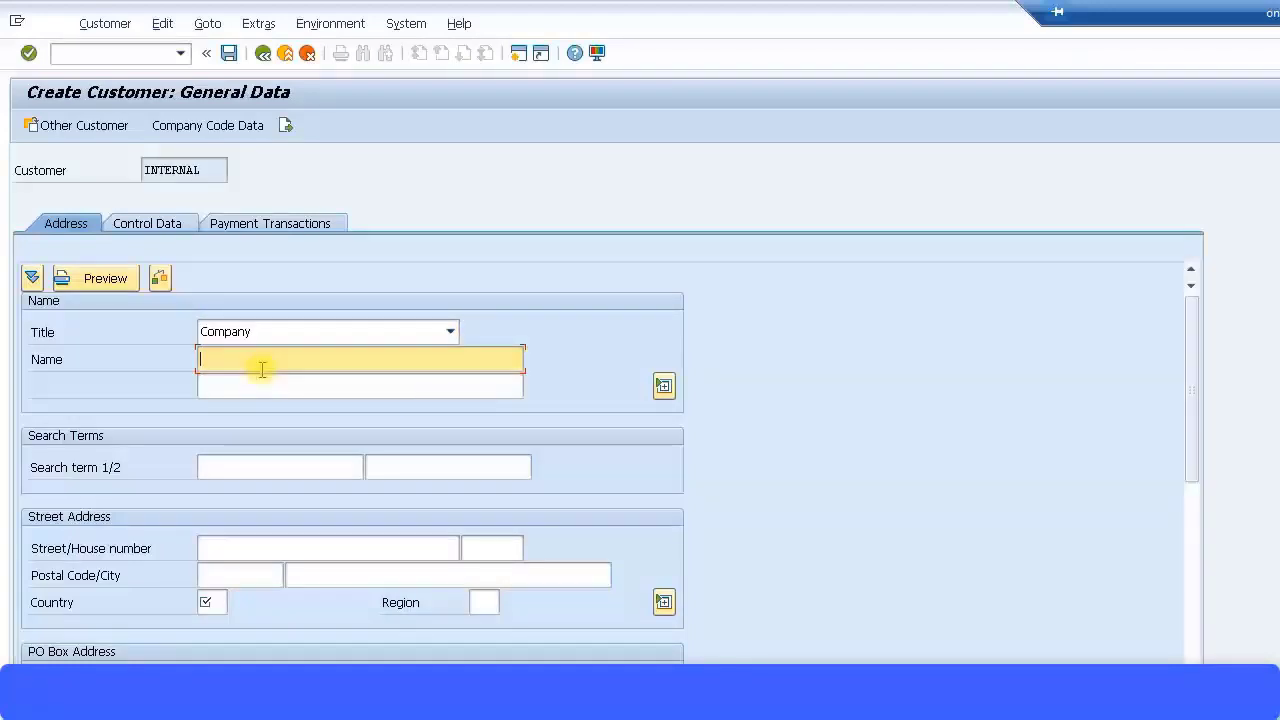
text(Frontier Ltd)
click(239, 466)
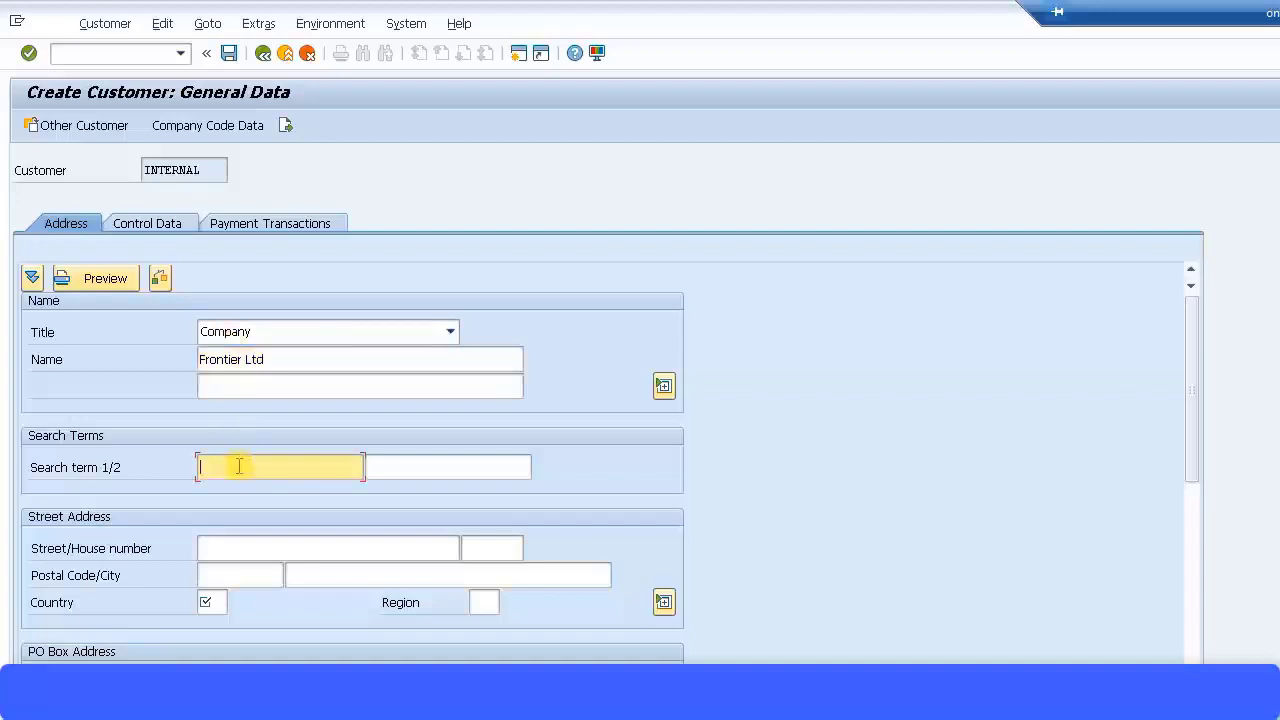
text(Frontier)
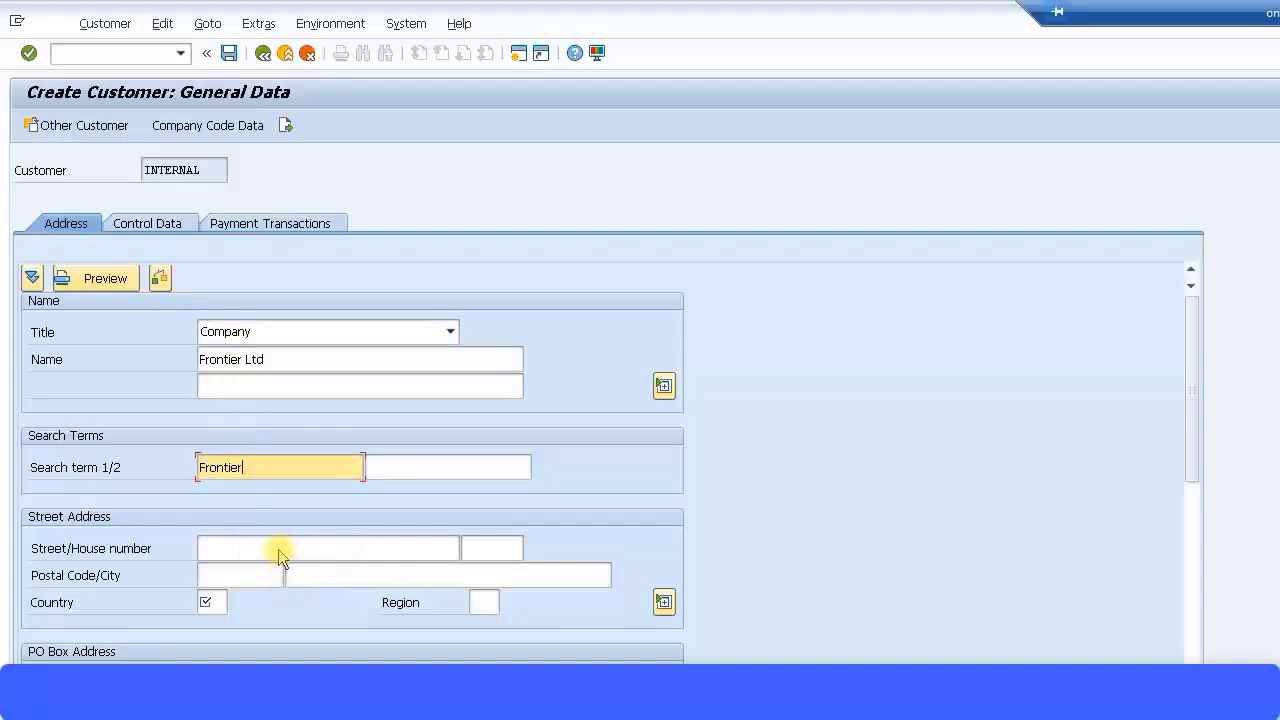
Enter country AU, region VIC, postal code 3000 and city Melbourne.
click(271, 550)
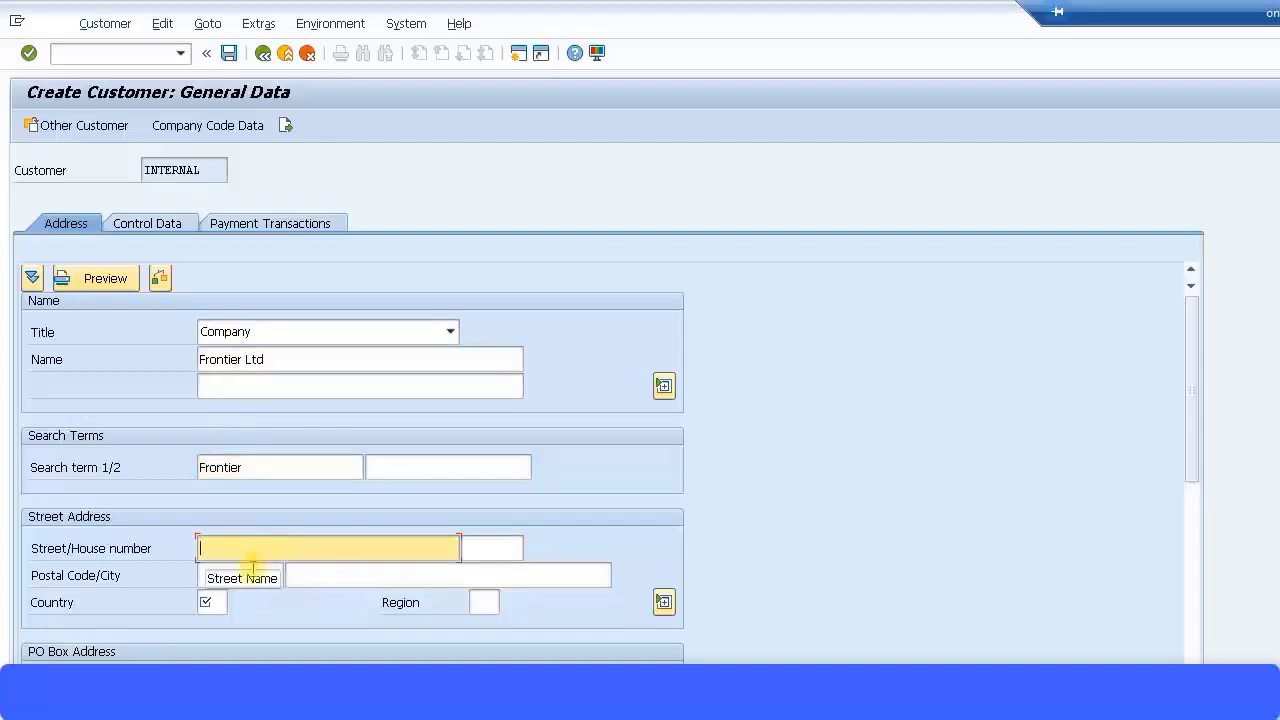
click(207, 601)
text(AU)
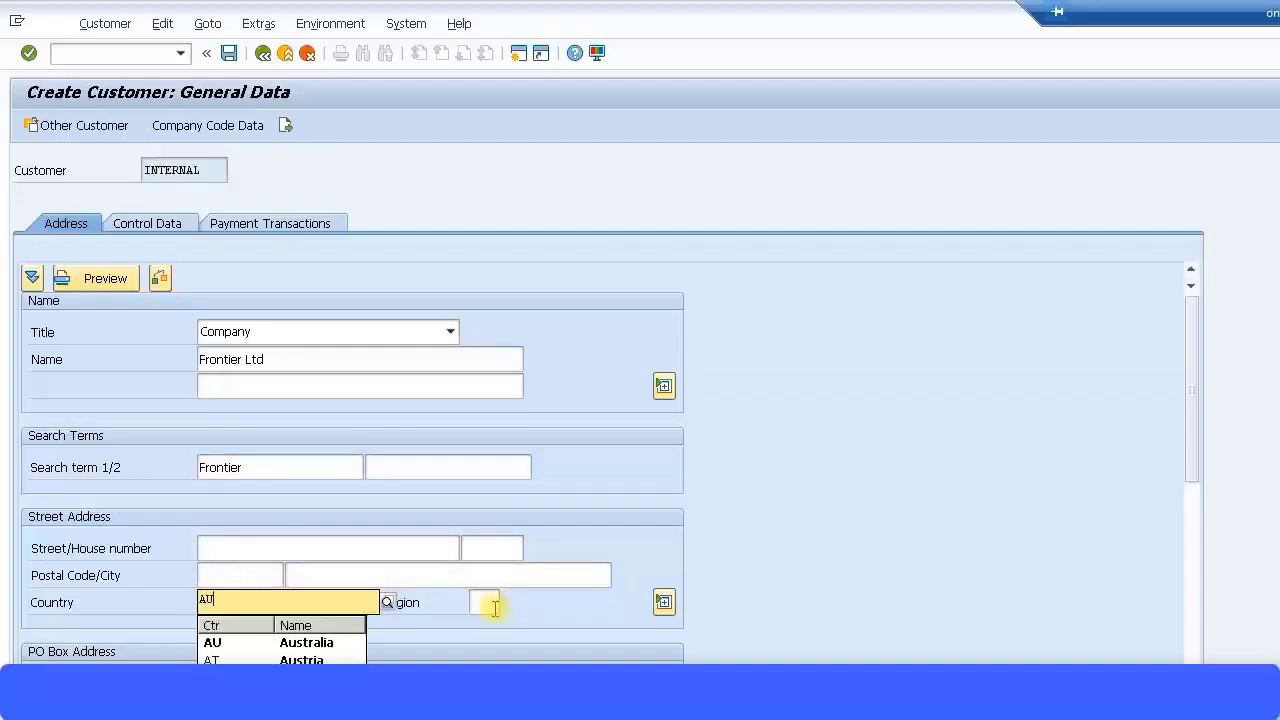
click(494, 606)
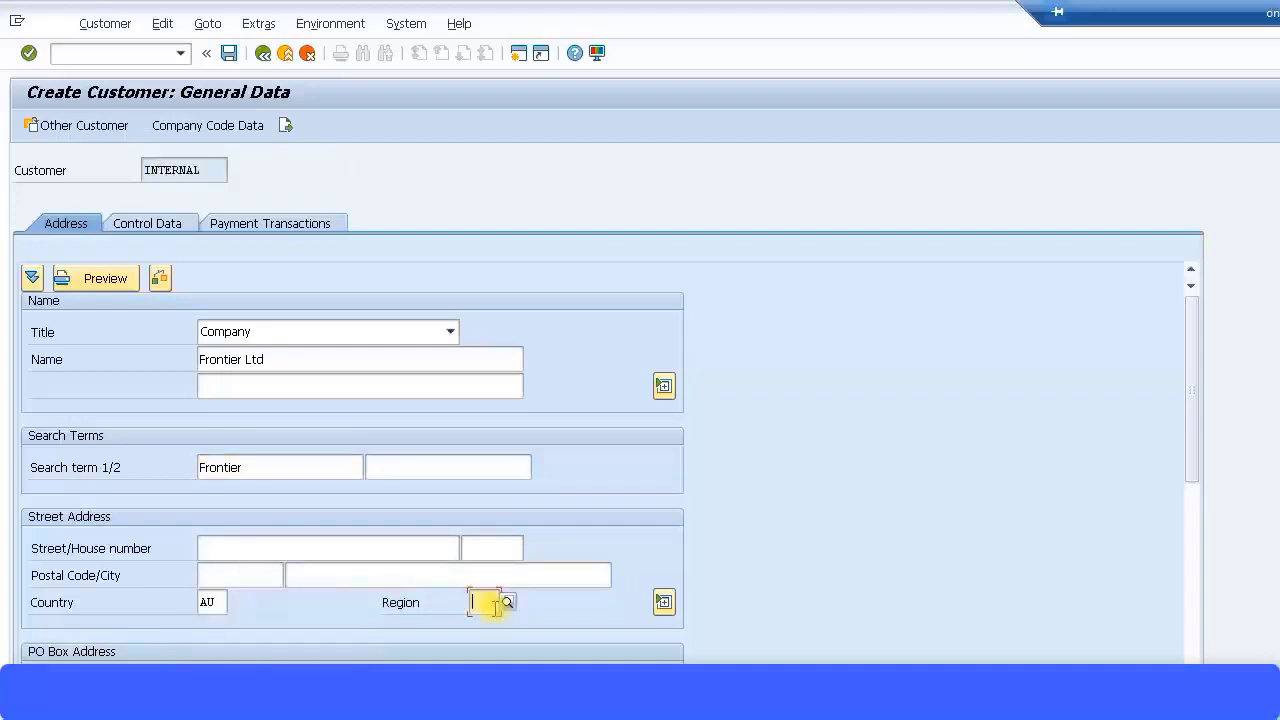
text(VIC)
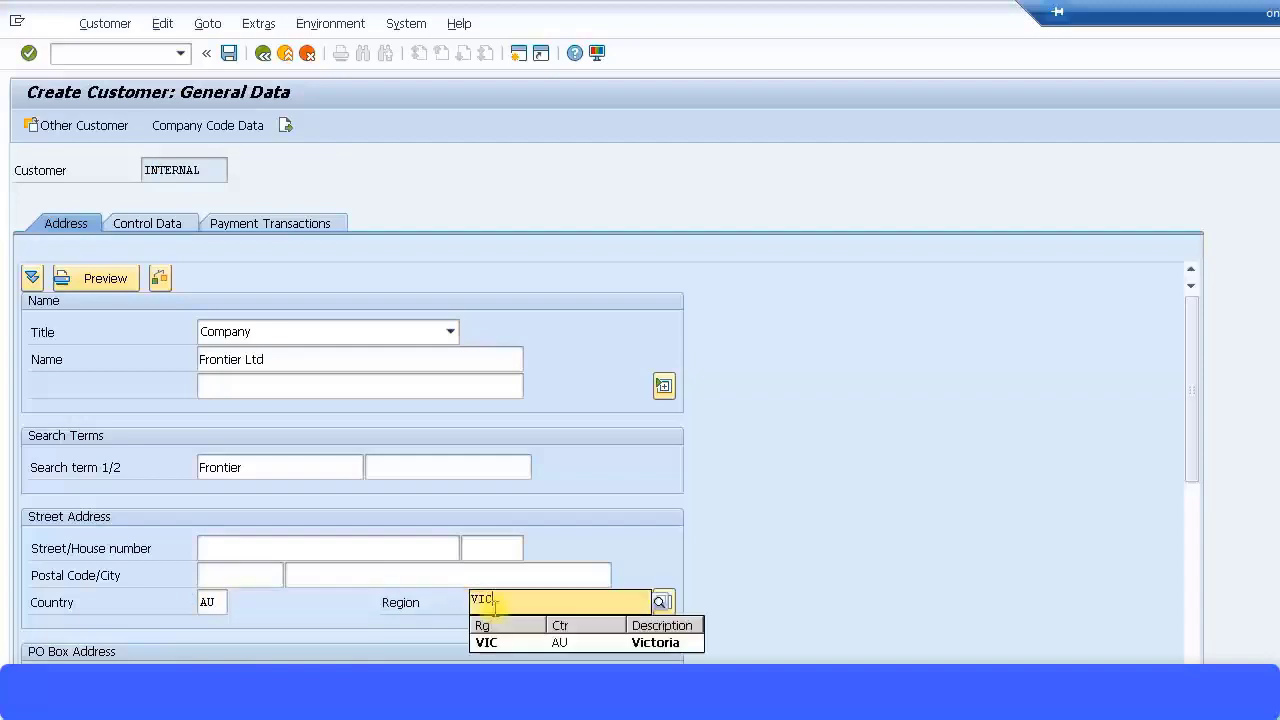
click(257, 574)
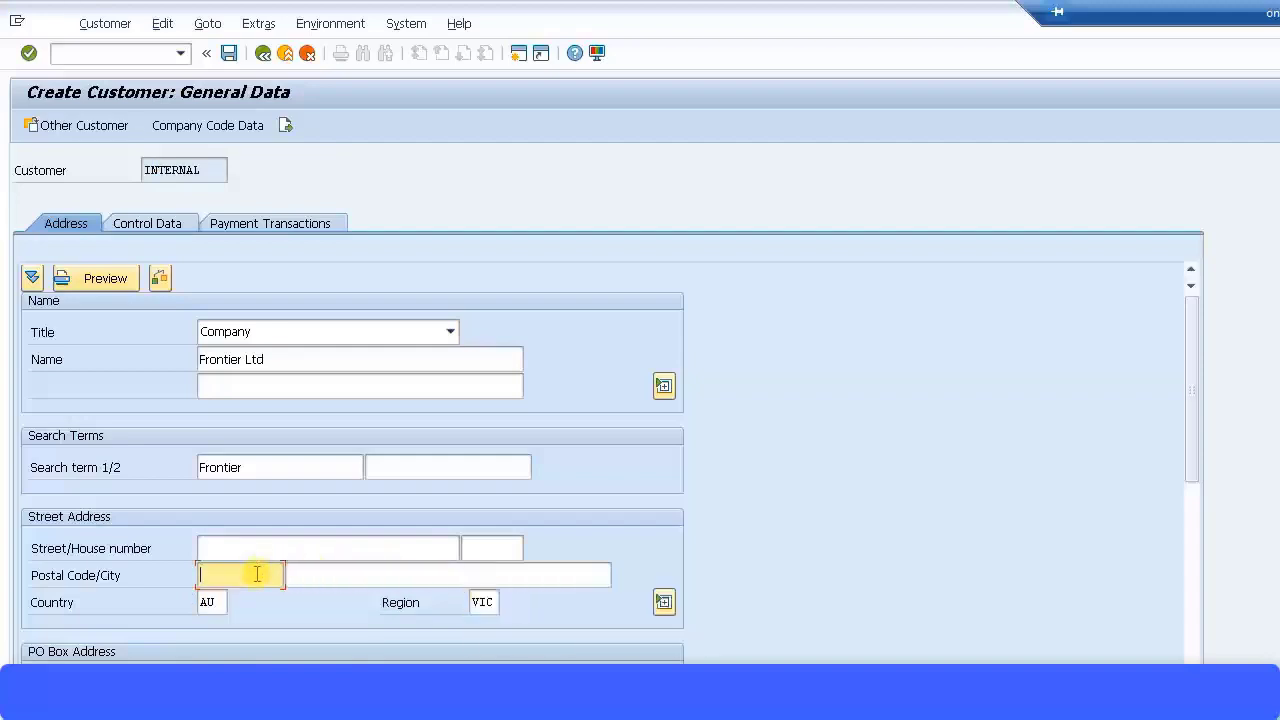
text(3085)
key(BackSpace)
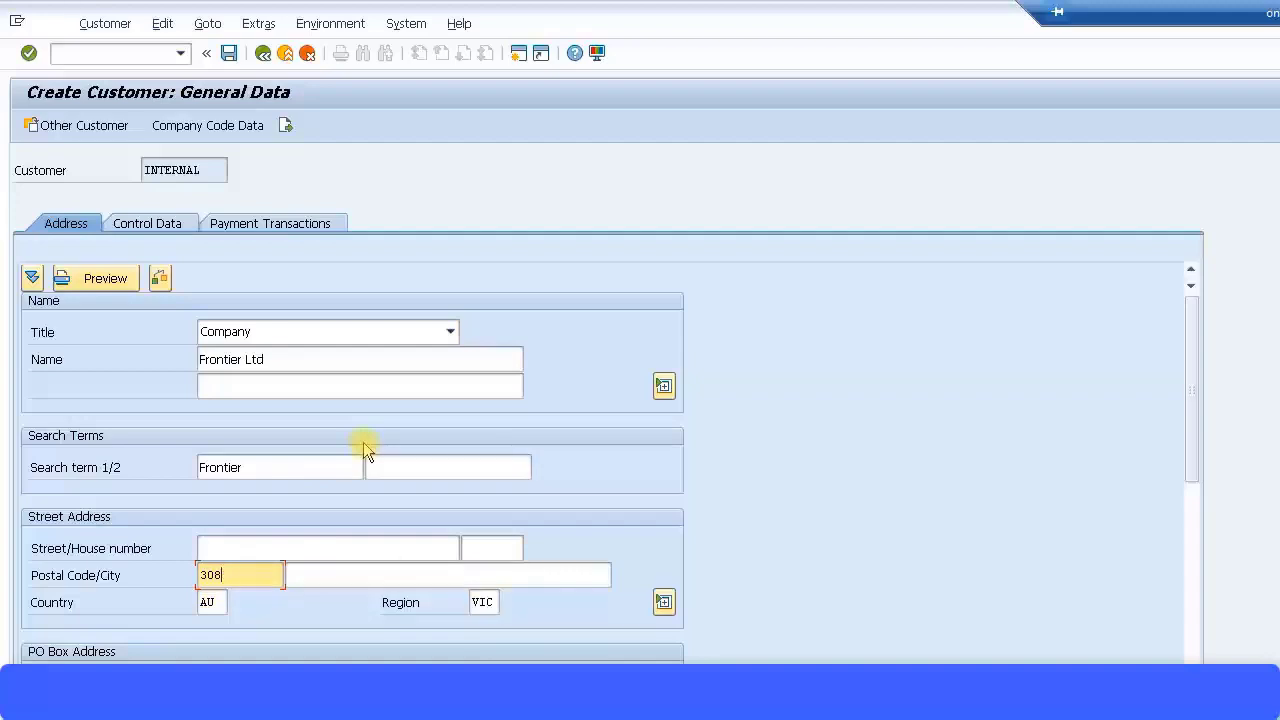
key(BackSpace)
text(00)
click(358, 572)
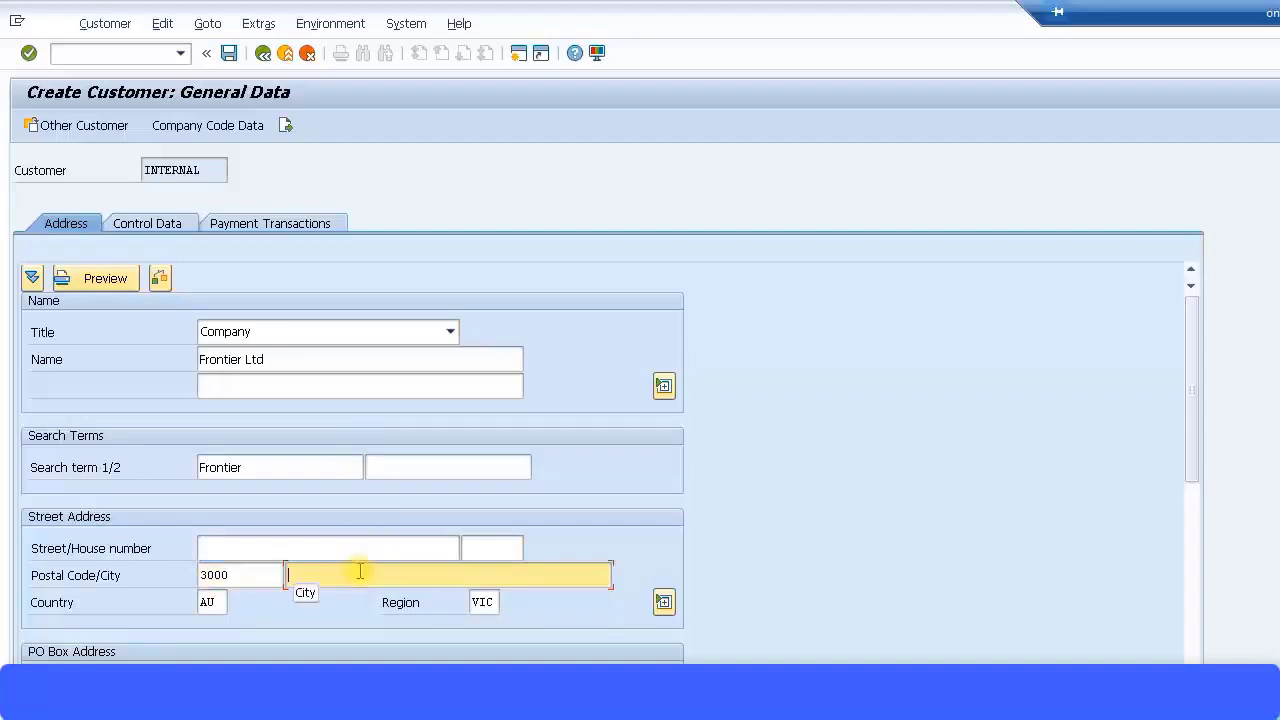
text(Melbourne)
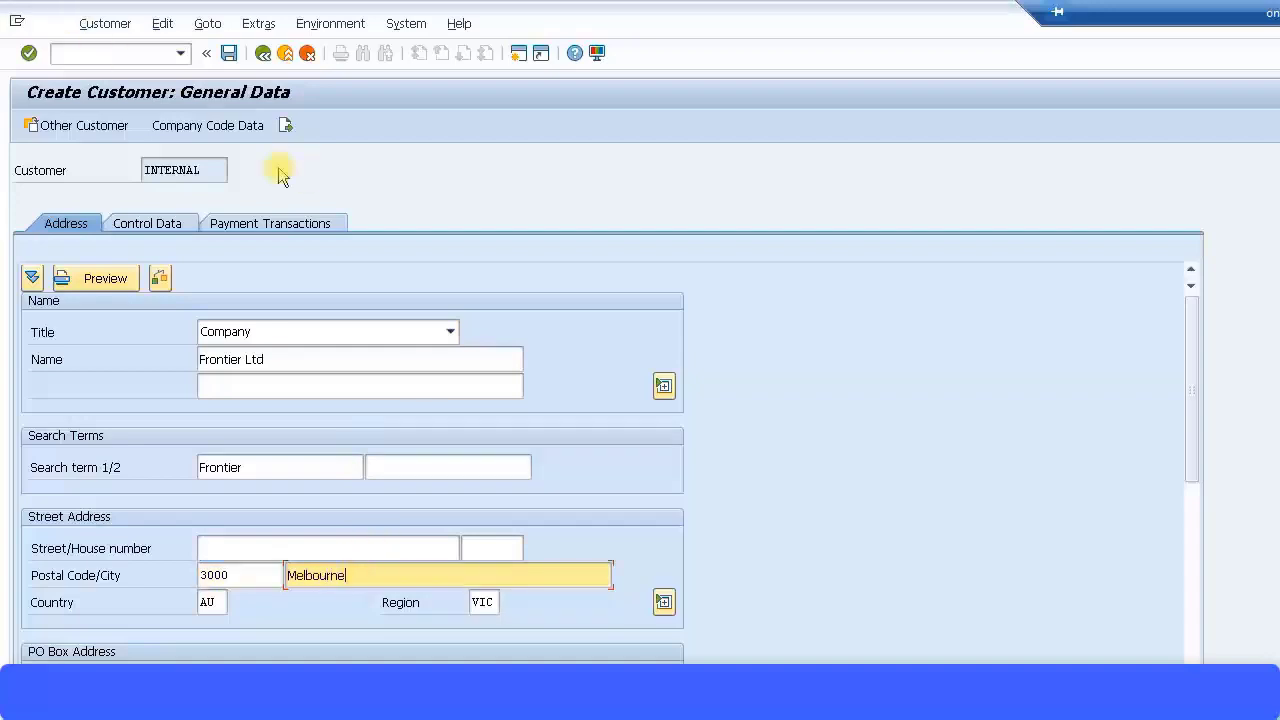
View the Control Data tab, then the Payment Transactions tab, leaving both blank.
click(177, 223)
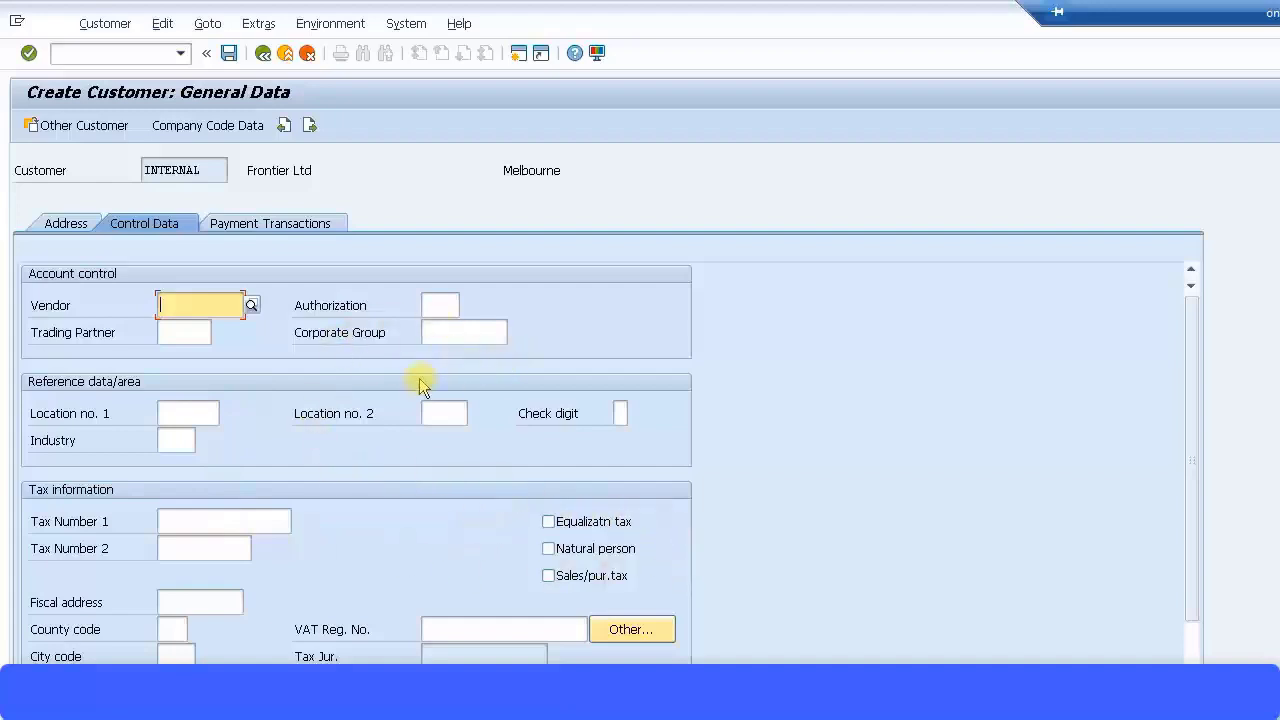
click(270, 225)
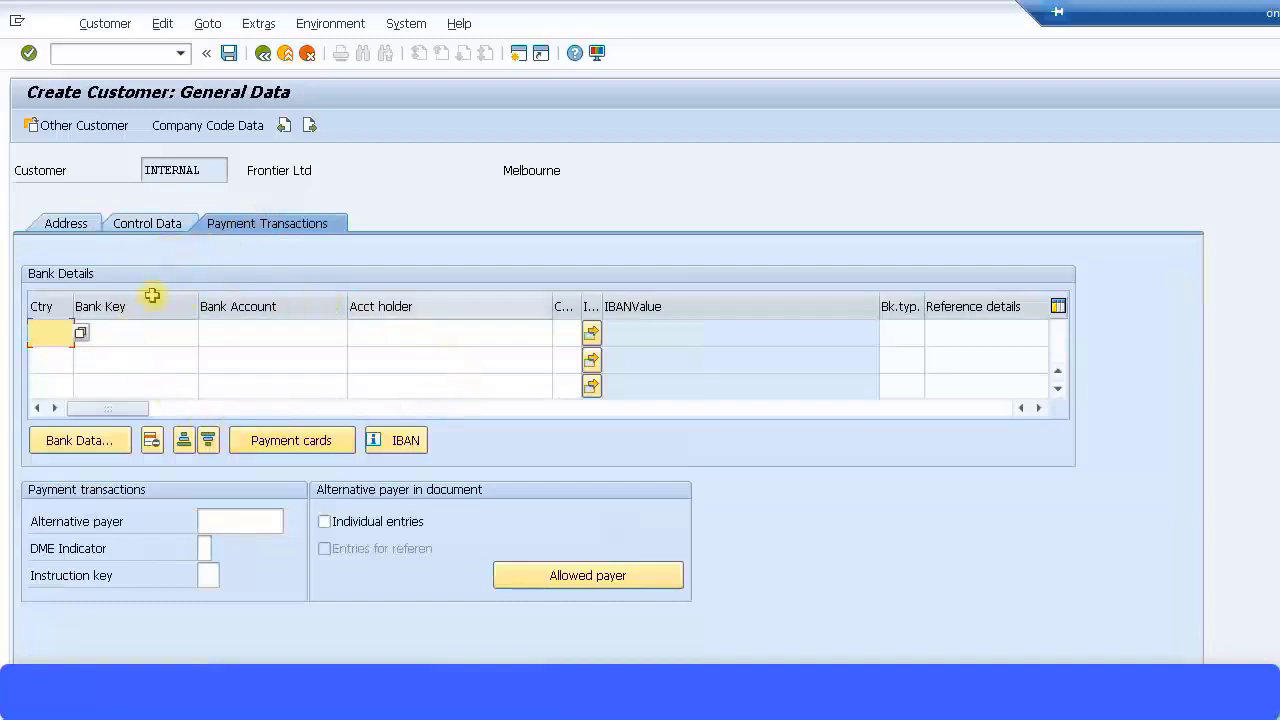
In company code data, set recon account 140010, sort key 001 and cash management group E2.
click(178, 130)
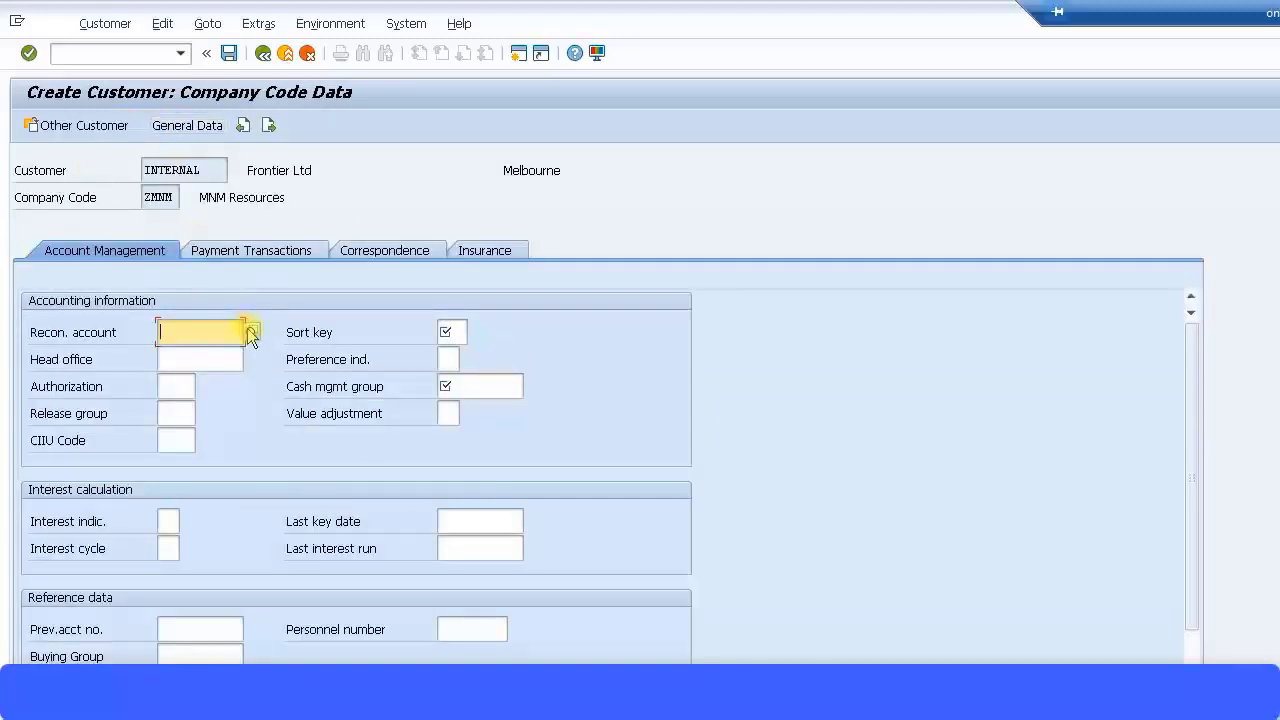
click(250, 332)
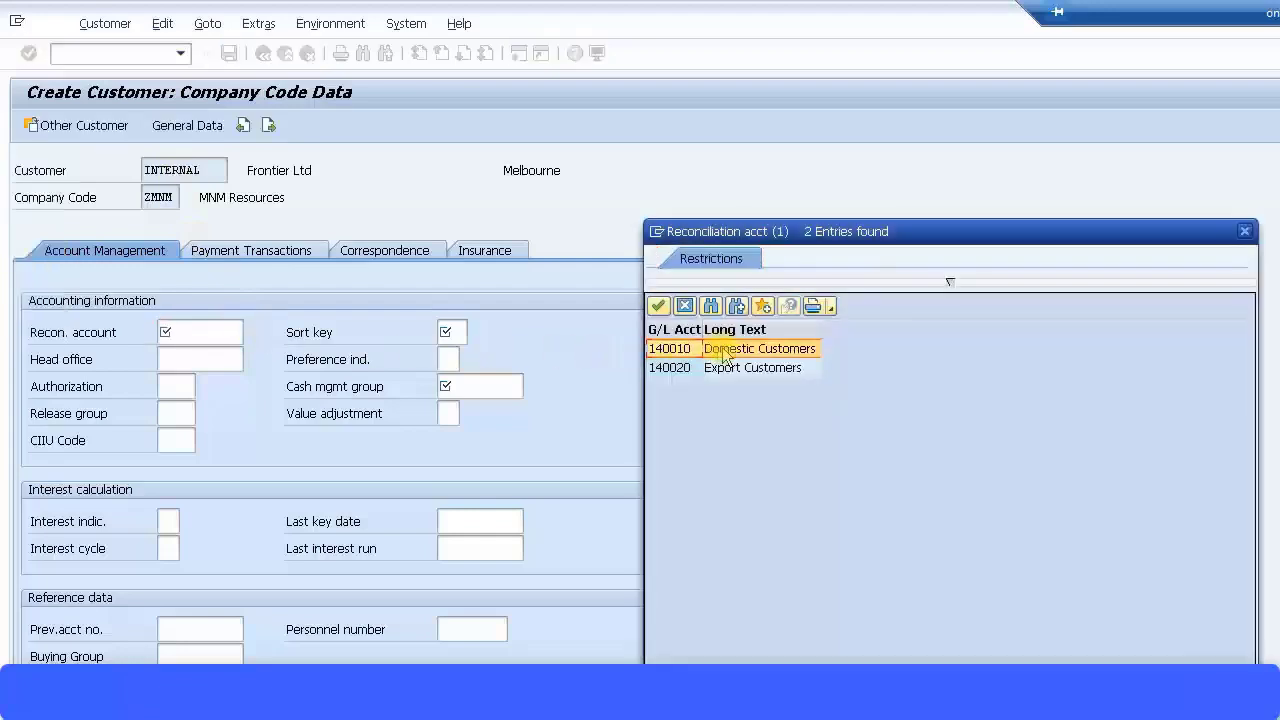
double_click(724, 350)
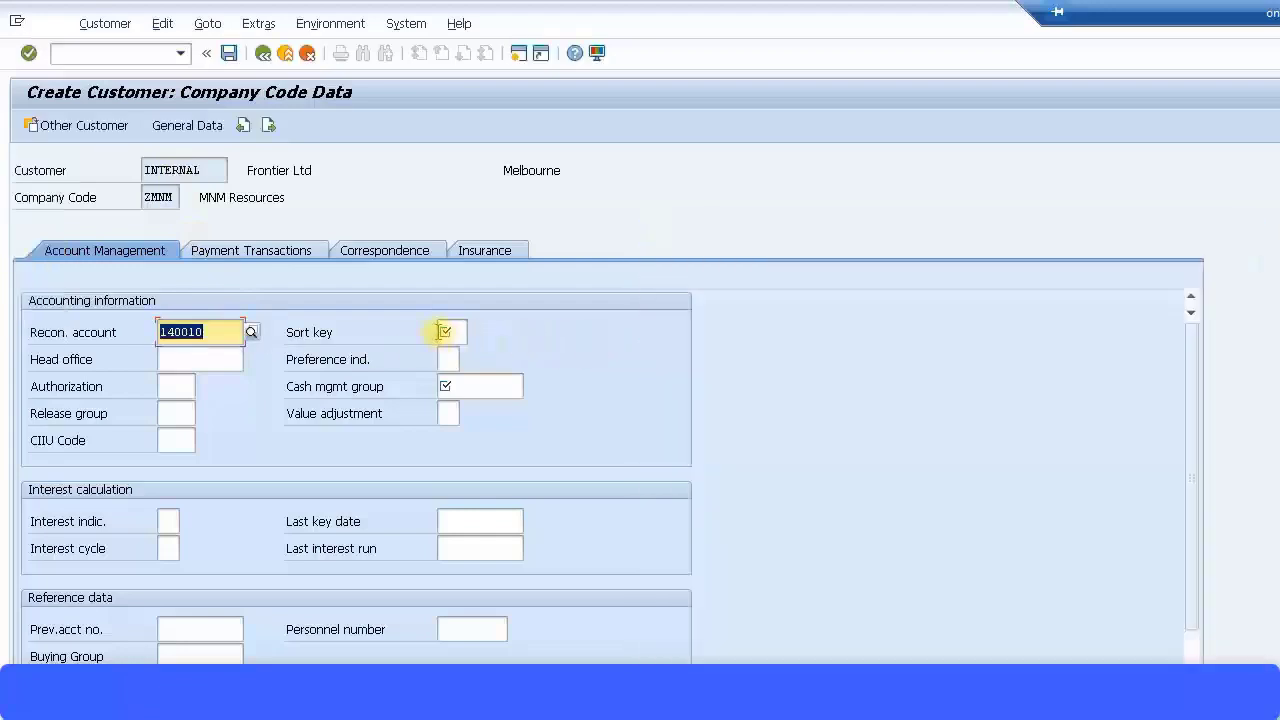
click(444, 336)
text(001)
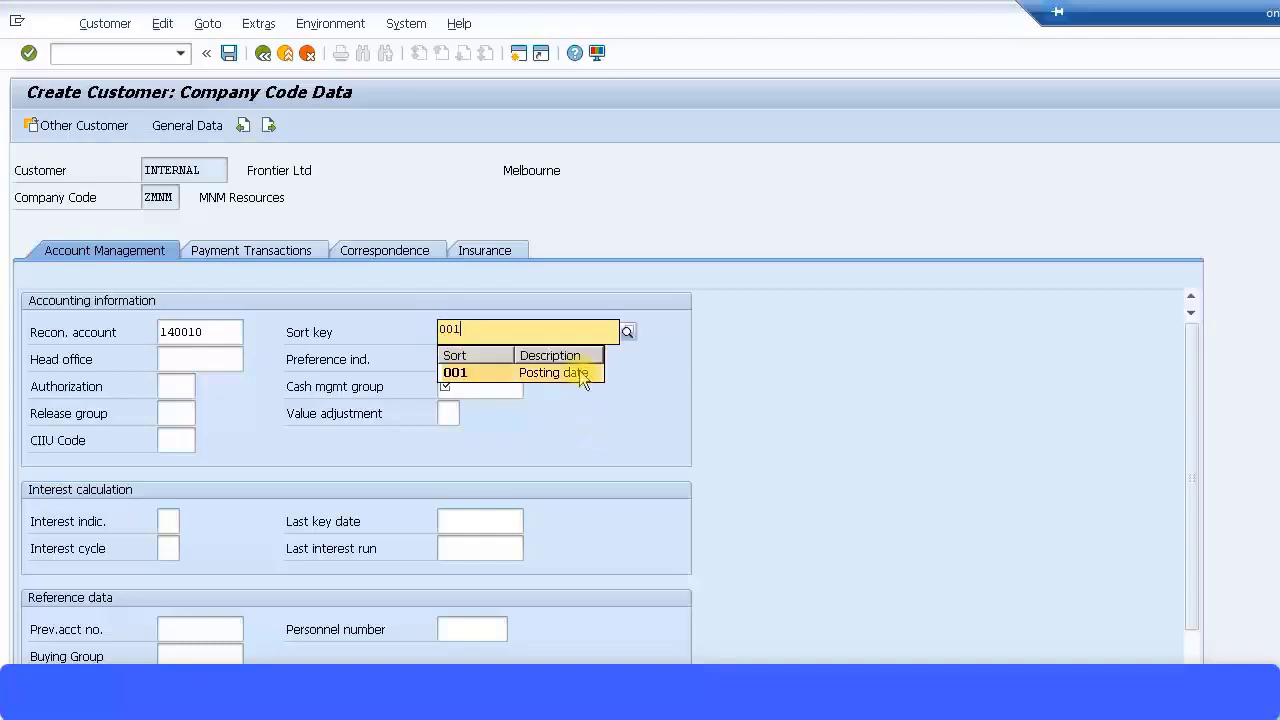
click(576, 373)
click(527, 387)
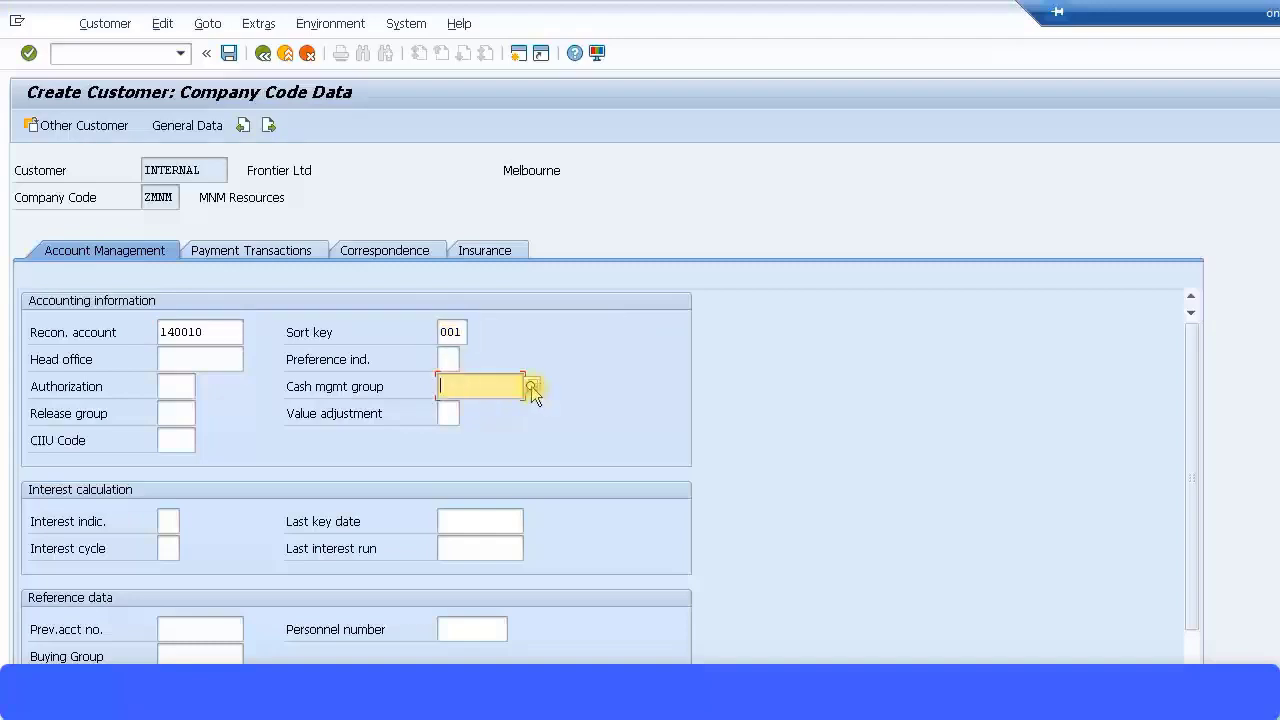
key(F4)
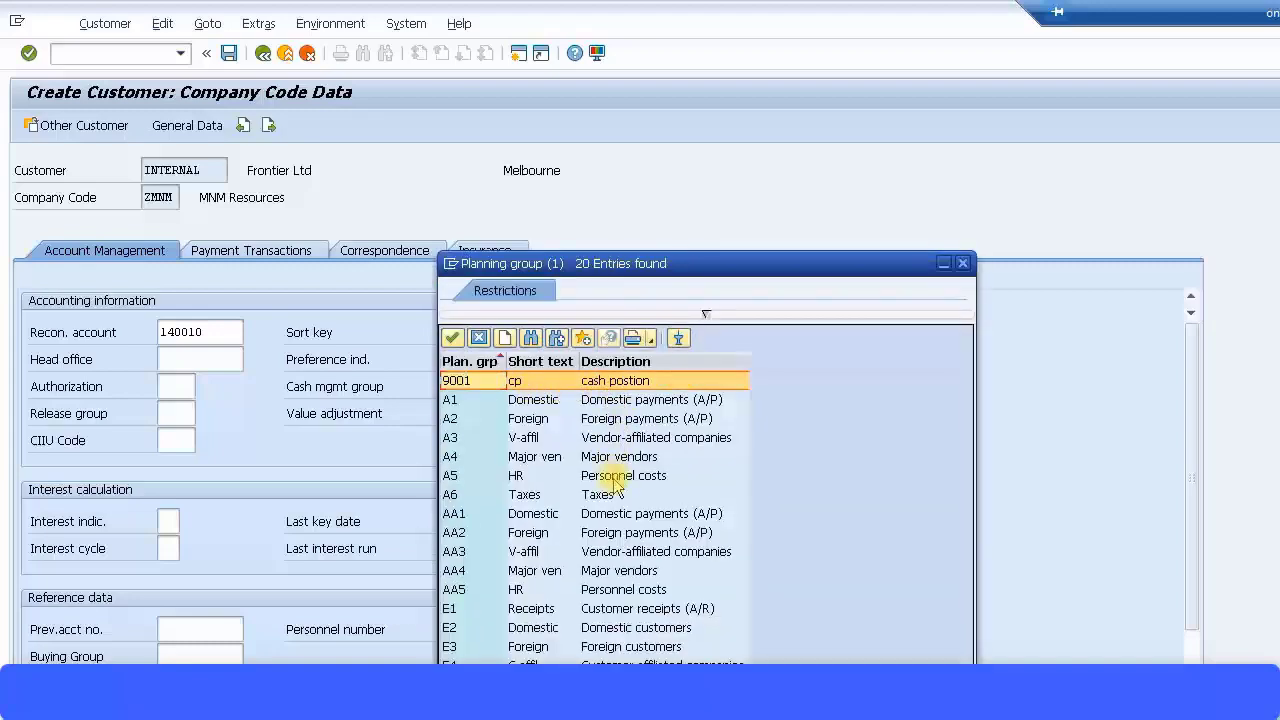
click(611, 628)
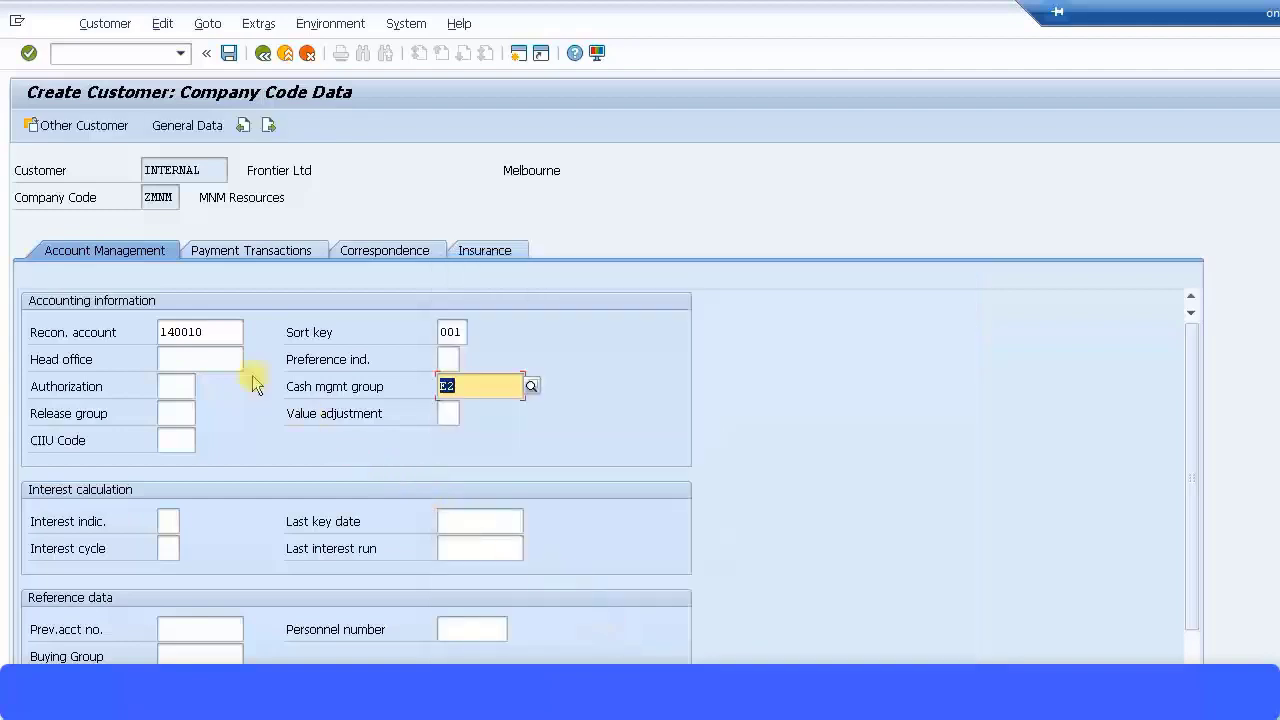
Set terms of payment 0001 (payable immediately) and save the Frontier Ltd customer.
click(266, 250)
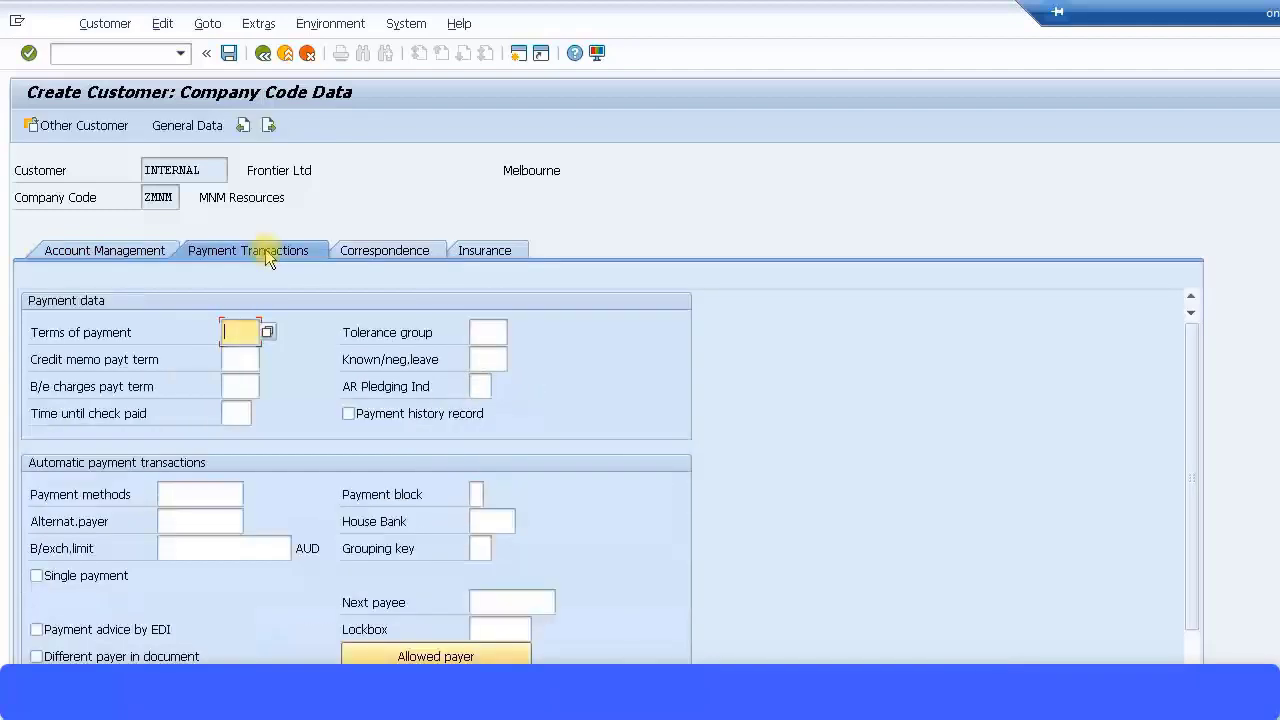
click(267, 332)
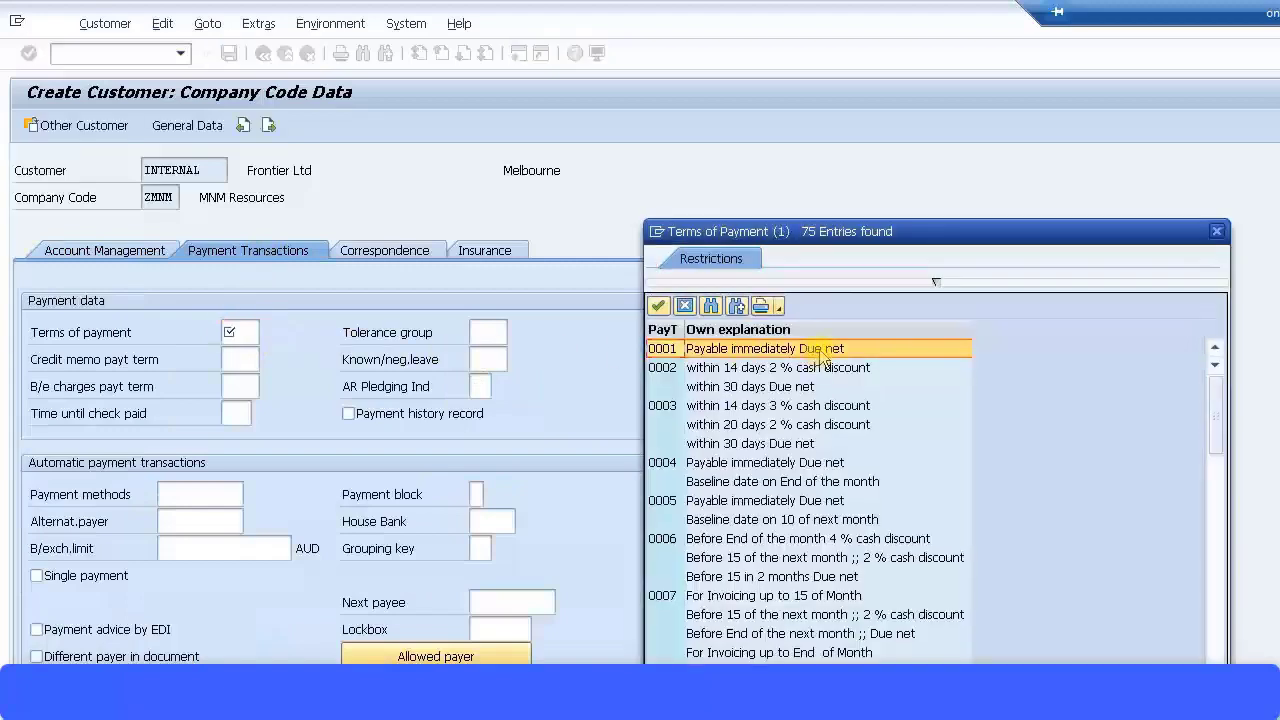
click(820, 350)
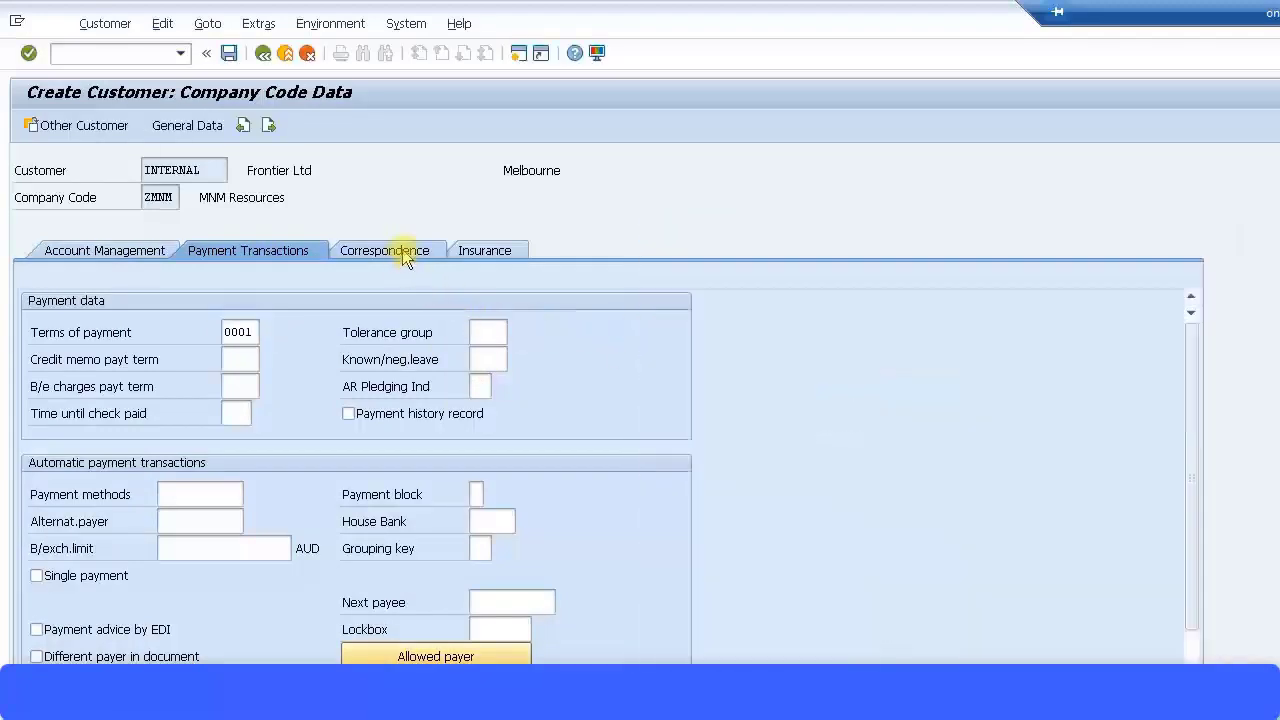
click(433, 250)
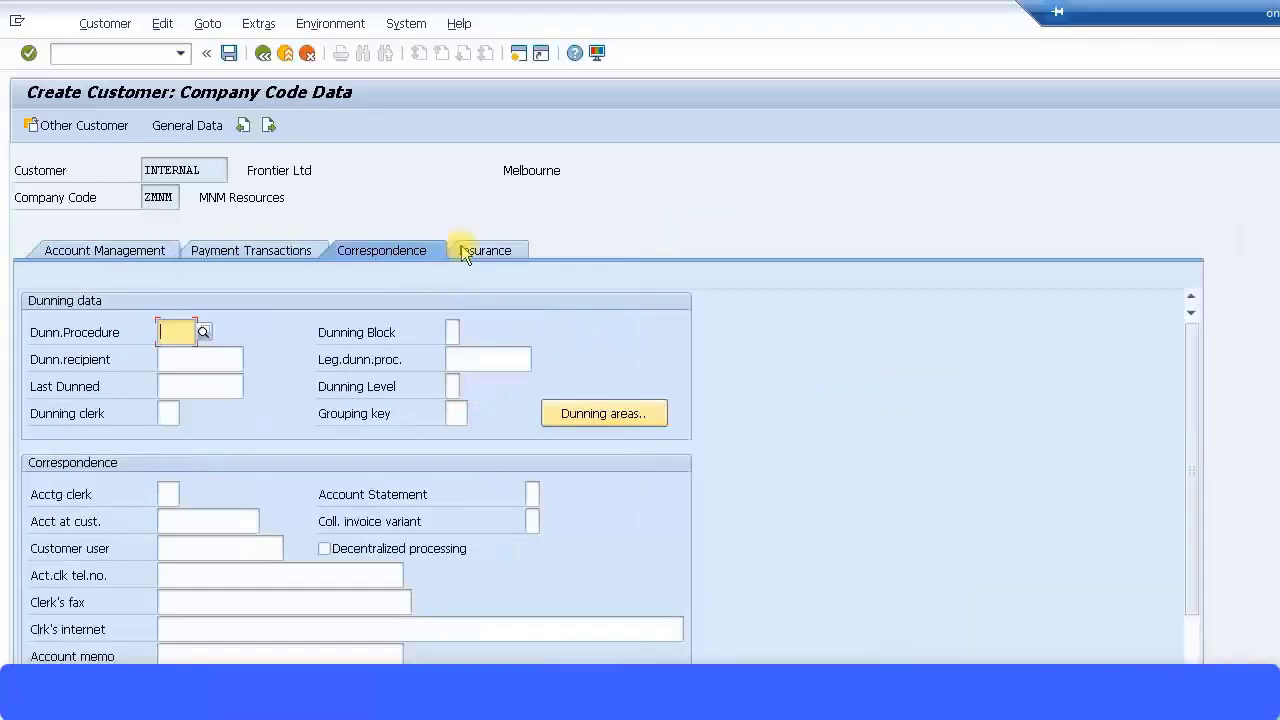
click(229, 53)
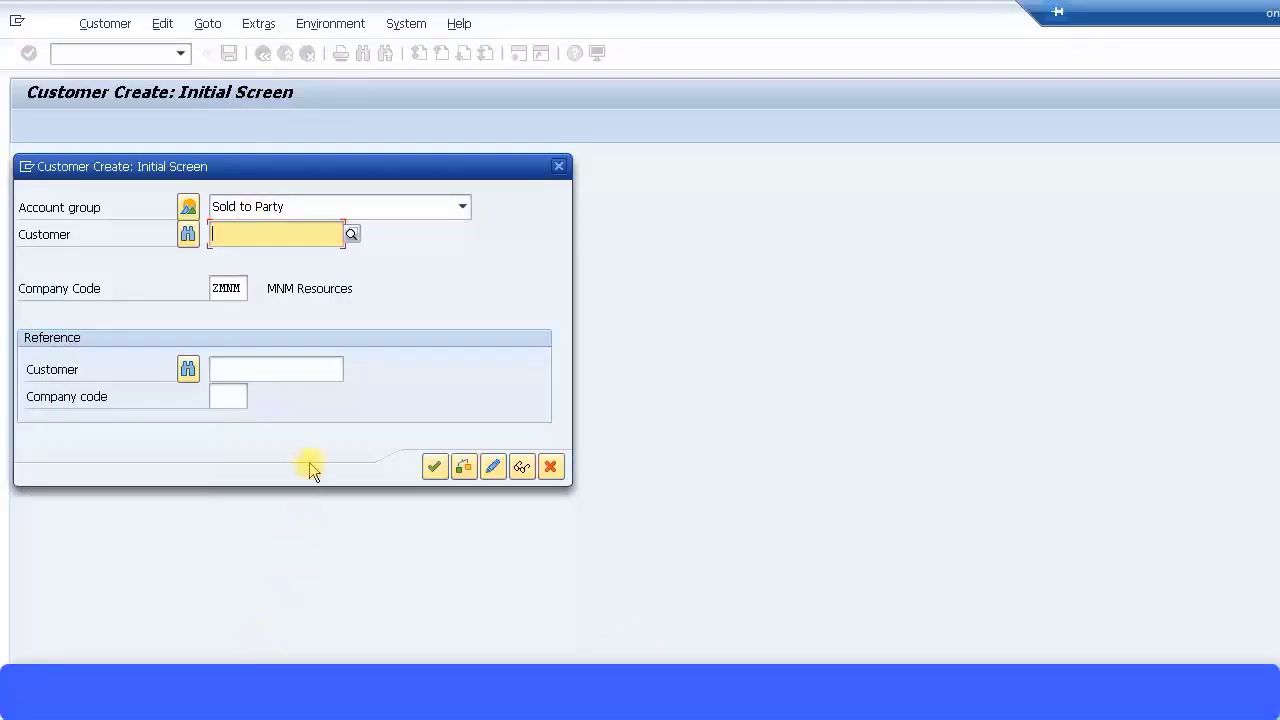
Cancel the Customer Create dialog and expand Accounts Receivable > Document Entry.
click(552, 468)
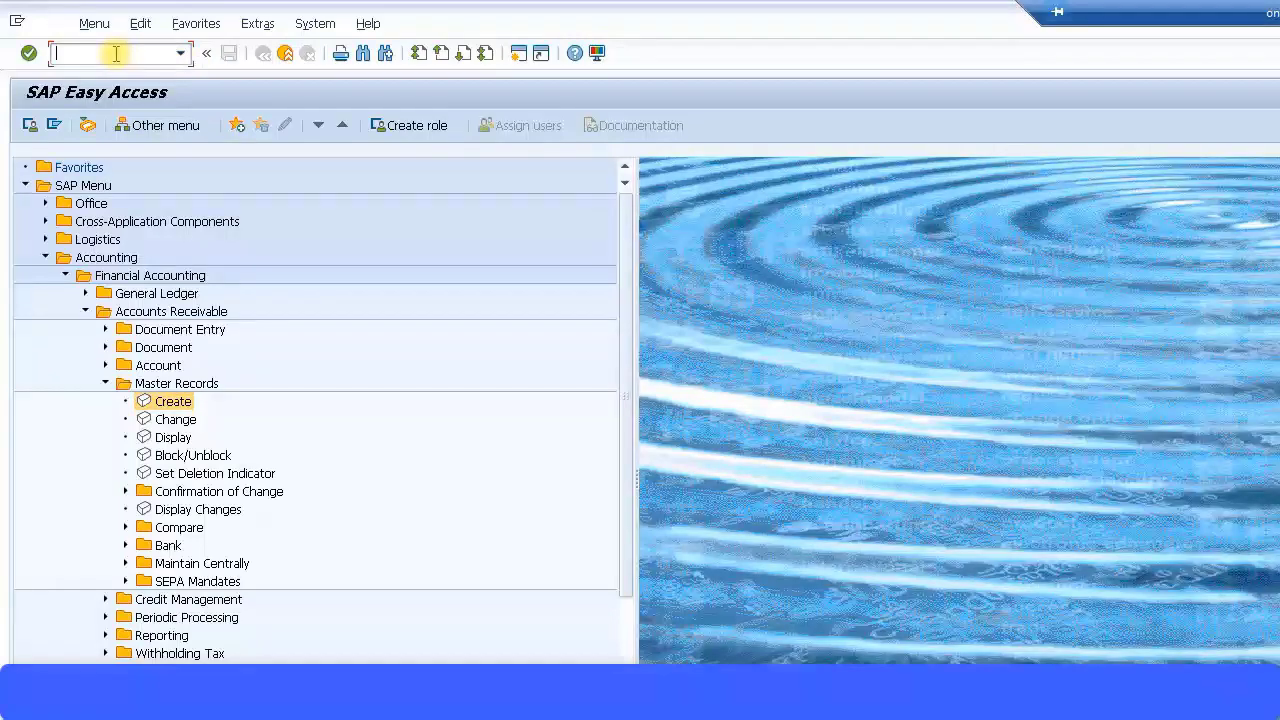
click(105, 330)
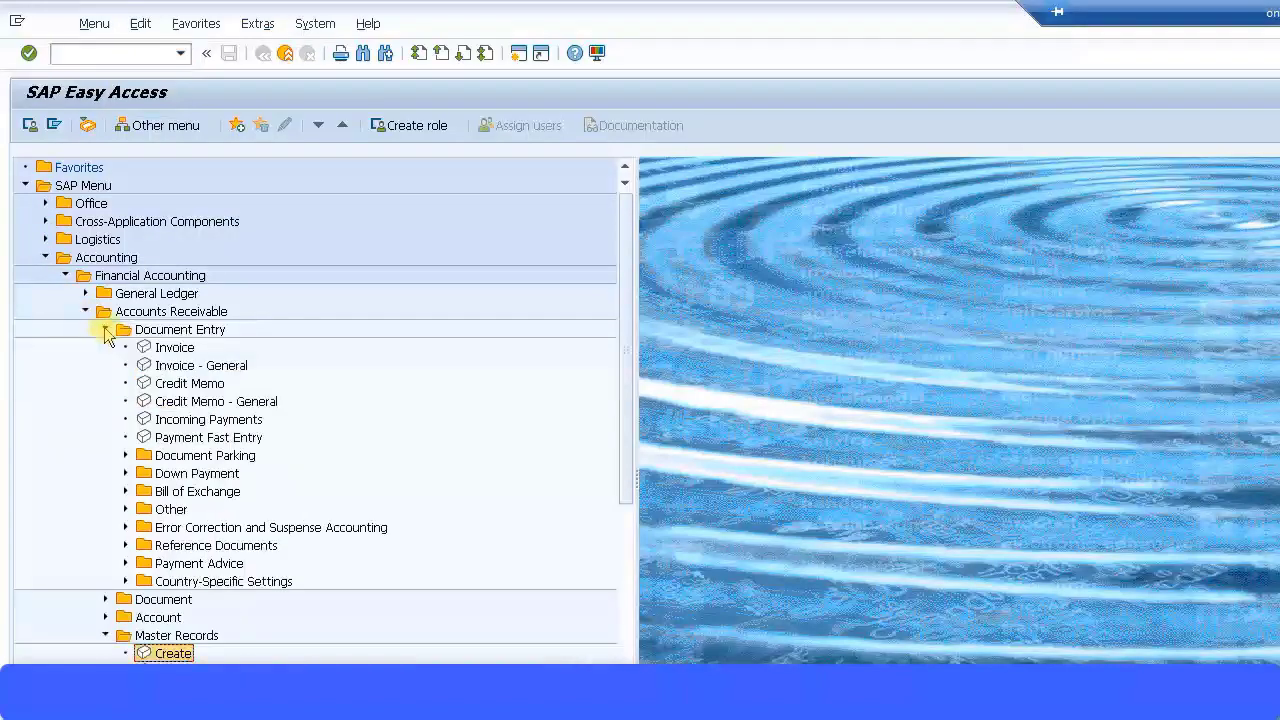
Start an FB70 customer invoice with customer 100060 and begin the invoice date with 30.
click(160, 349)
double_click(162, 350)
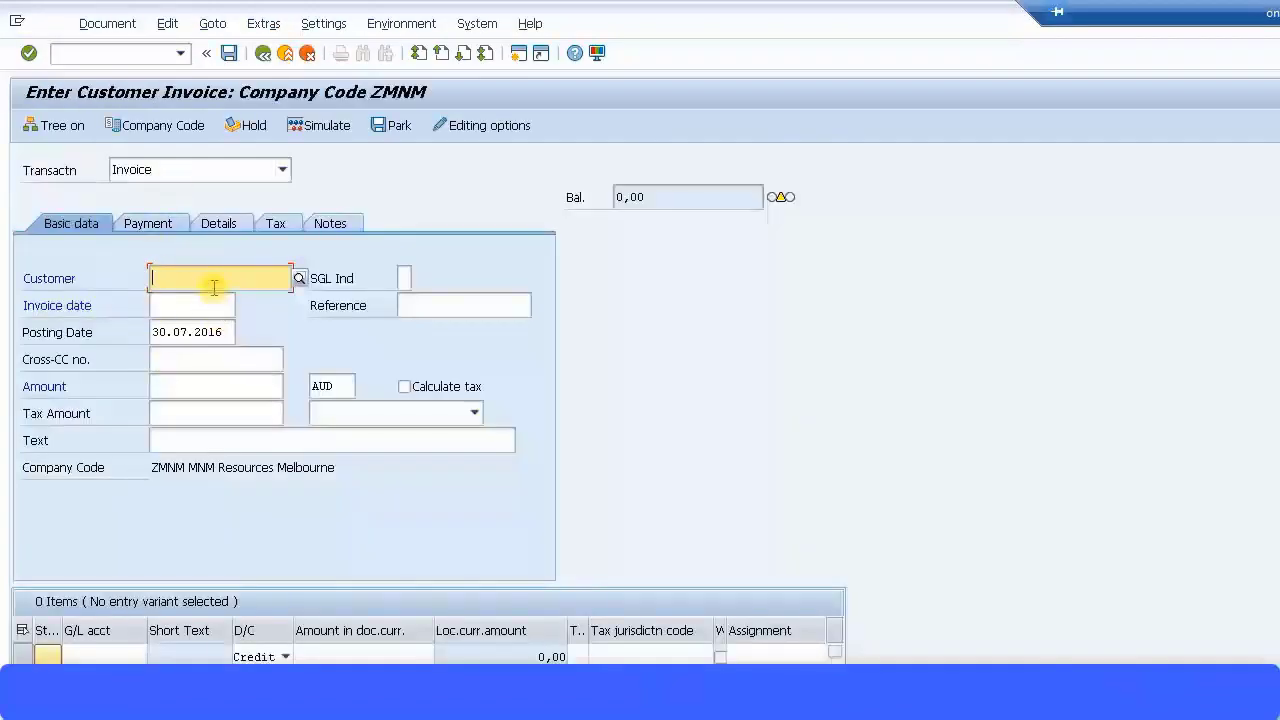
text(100)
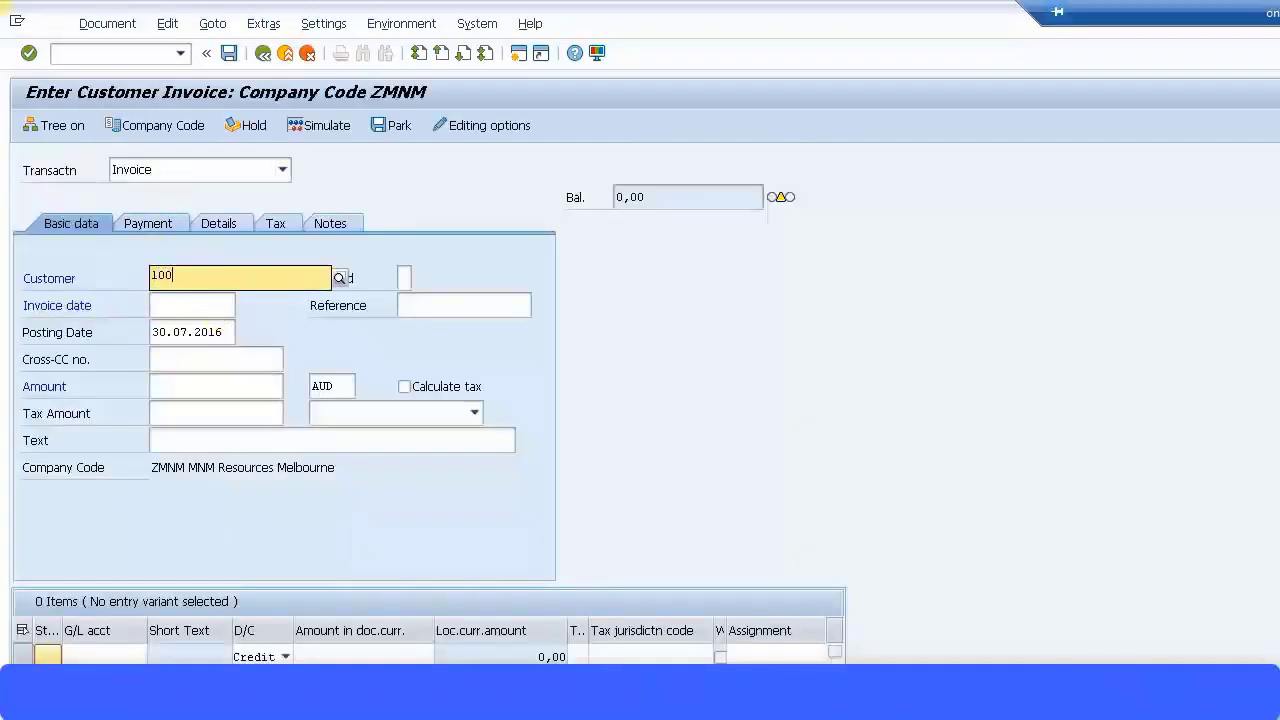
text(060)
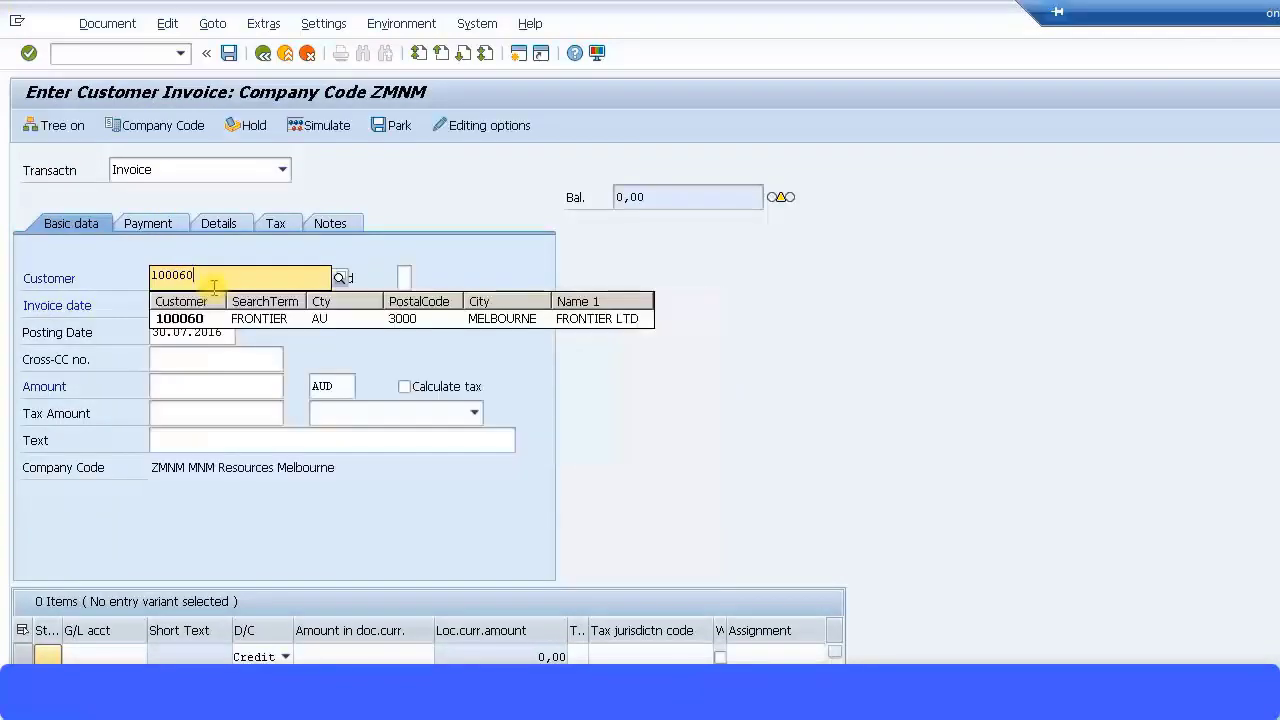
click(195, 320)
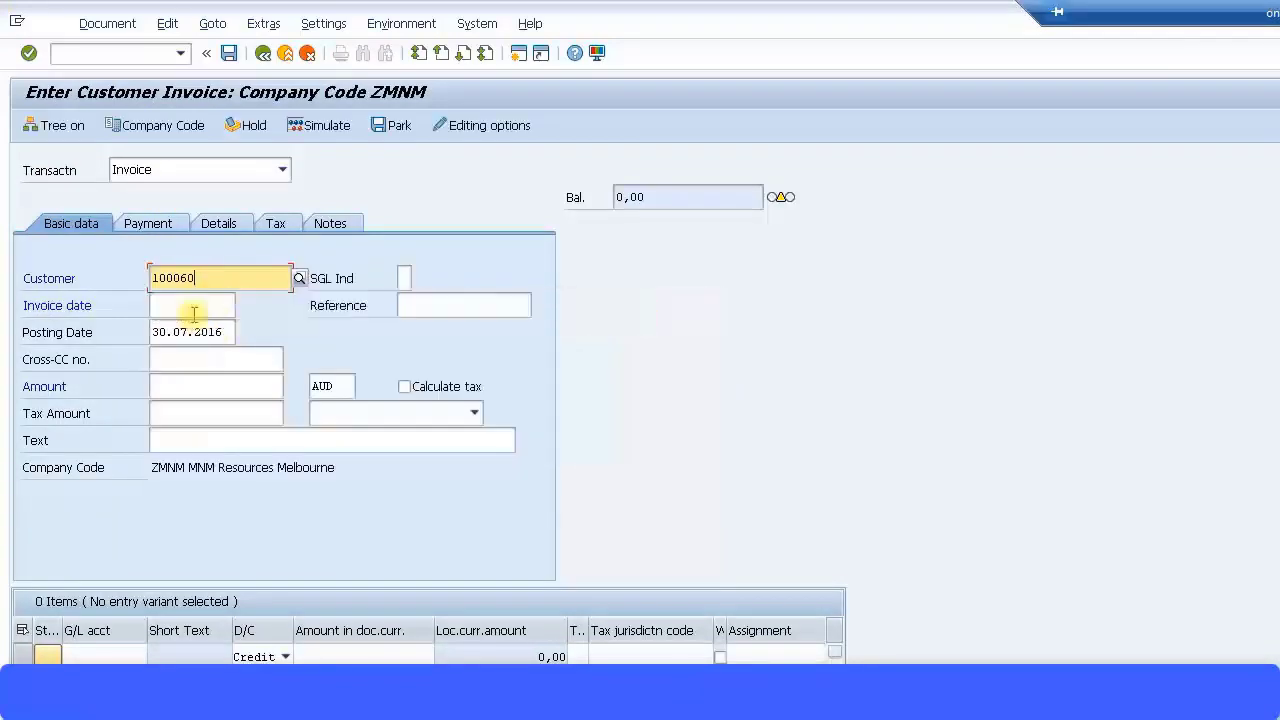
click(193, 307)
text(30.07.2016)
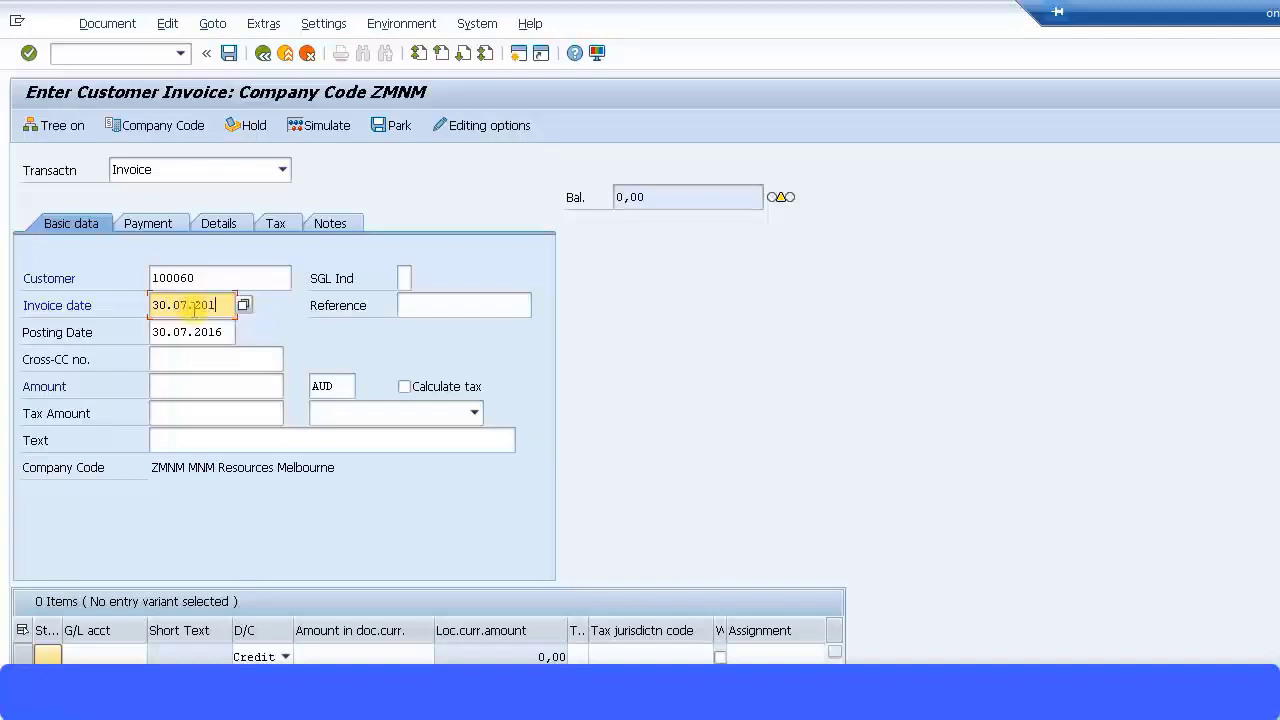
click(458, 306)
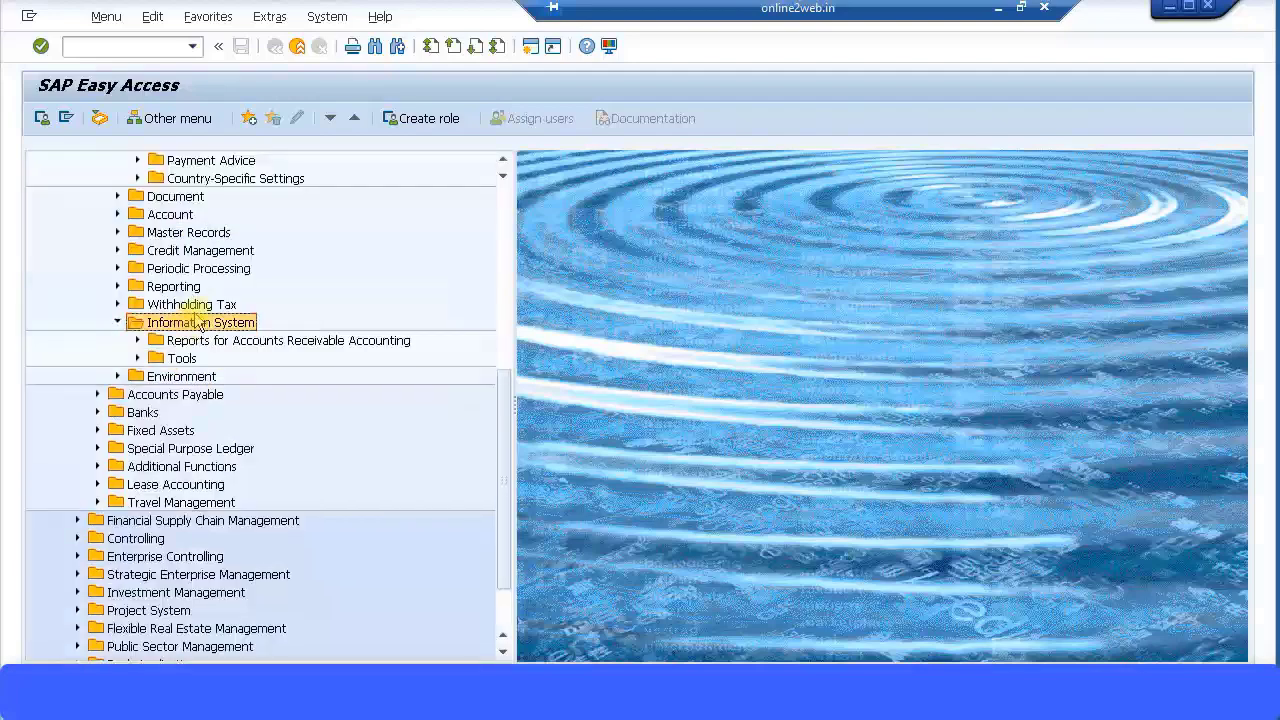
Reopen FB70, pick Frontier Ltd via a ZMNM customer search, and enter invoice date 30.07.2016.
scroll(197, 313, up, 2)
scroll(197, 313, up, 5)
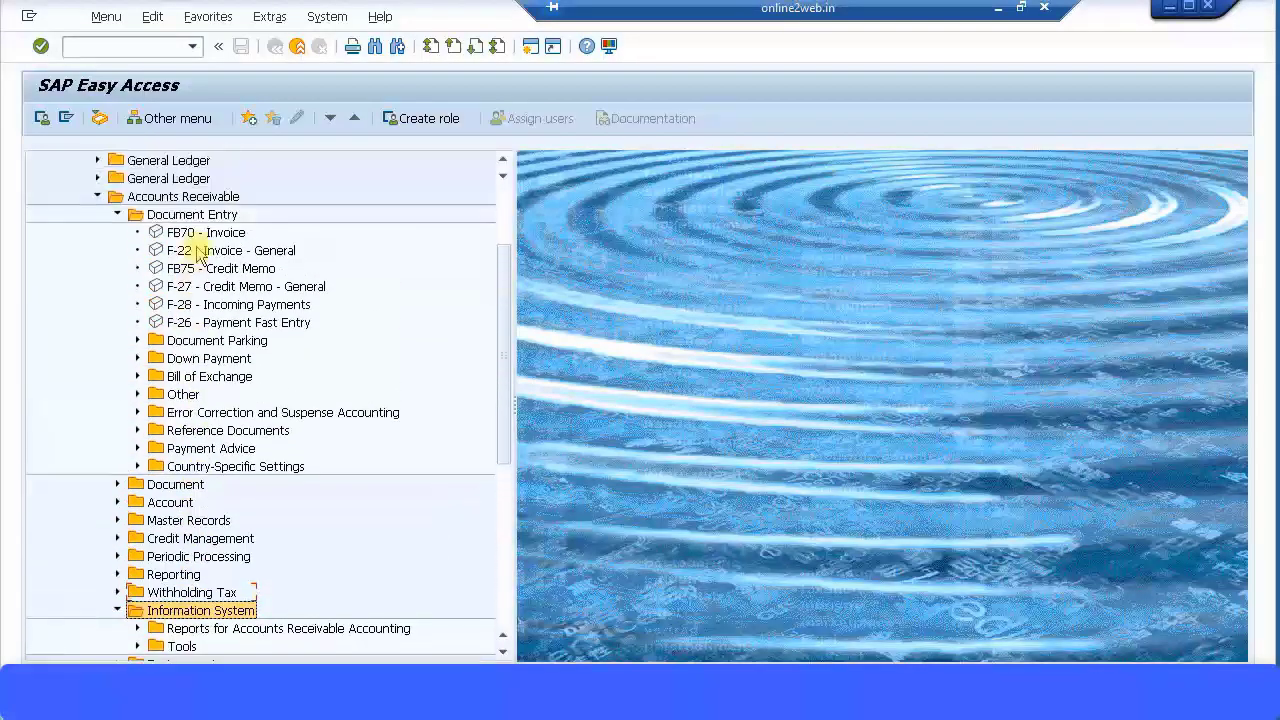
double_click(186, 343)
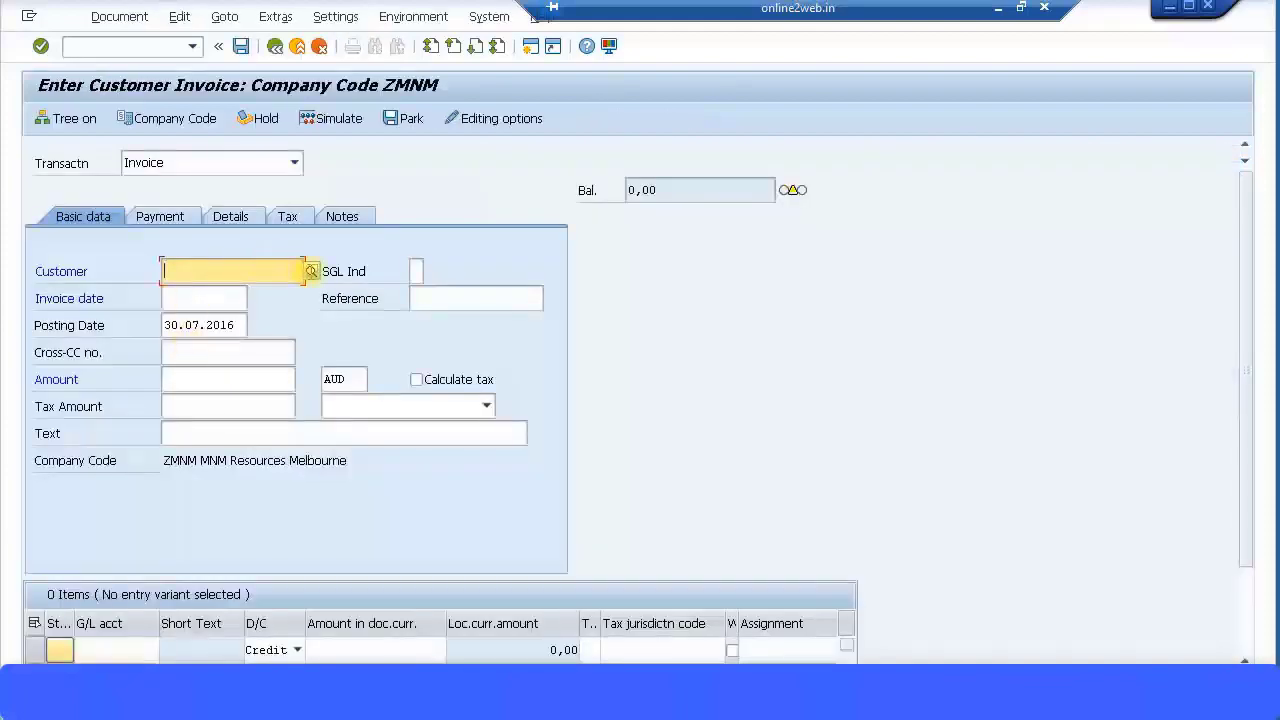
click(311, 271)
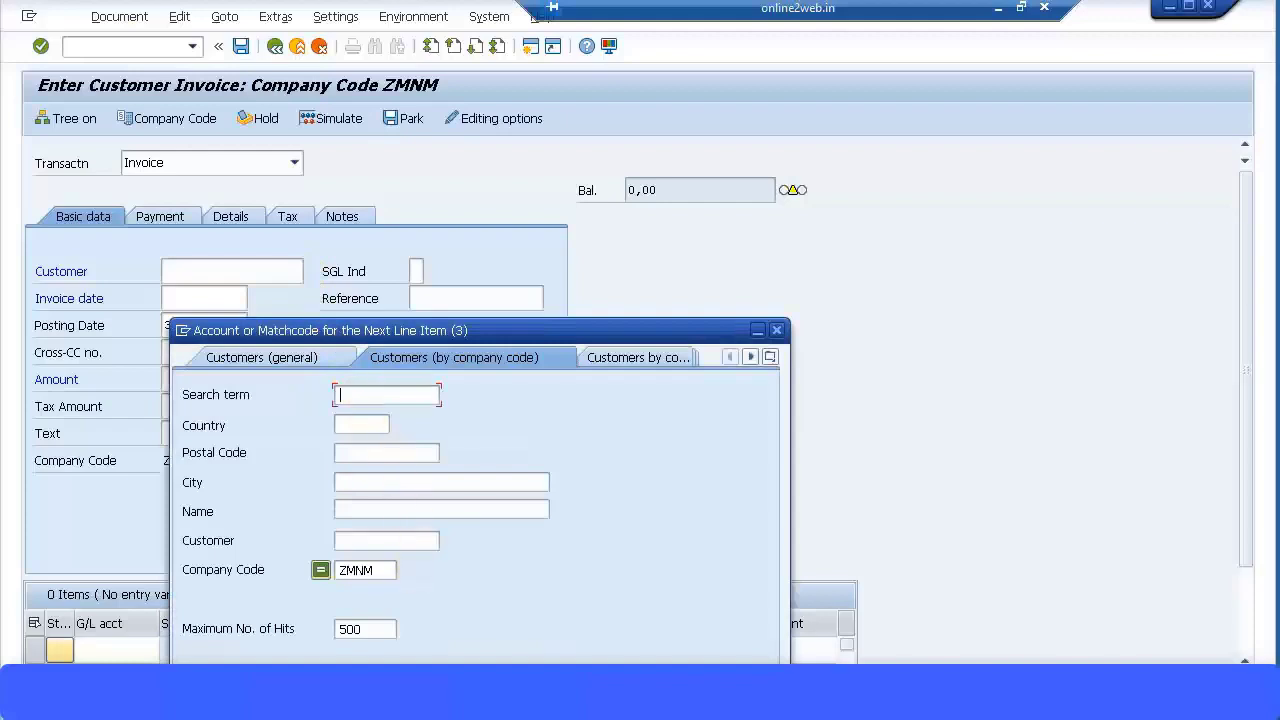
key(Return)
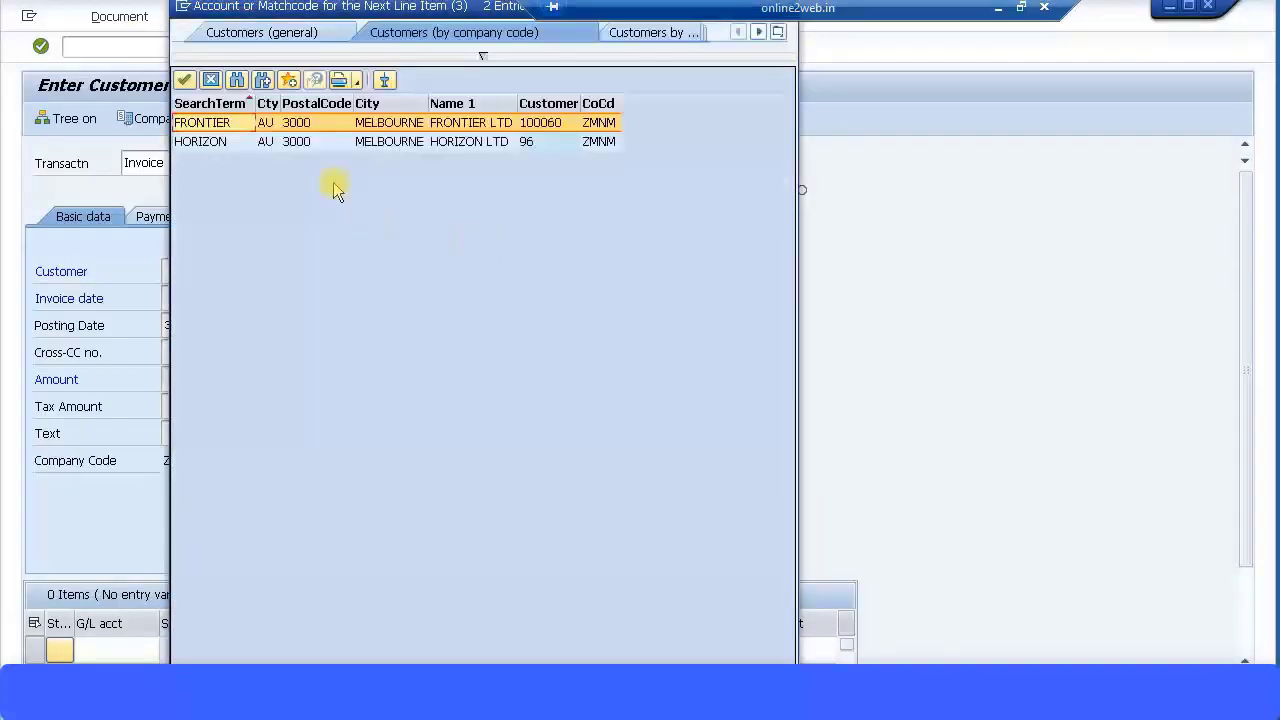
double_click(228, 130)
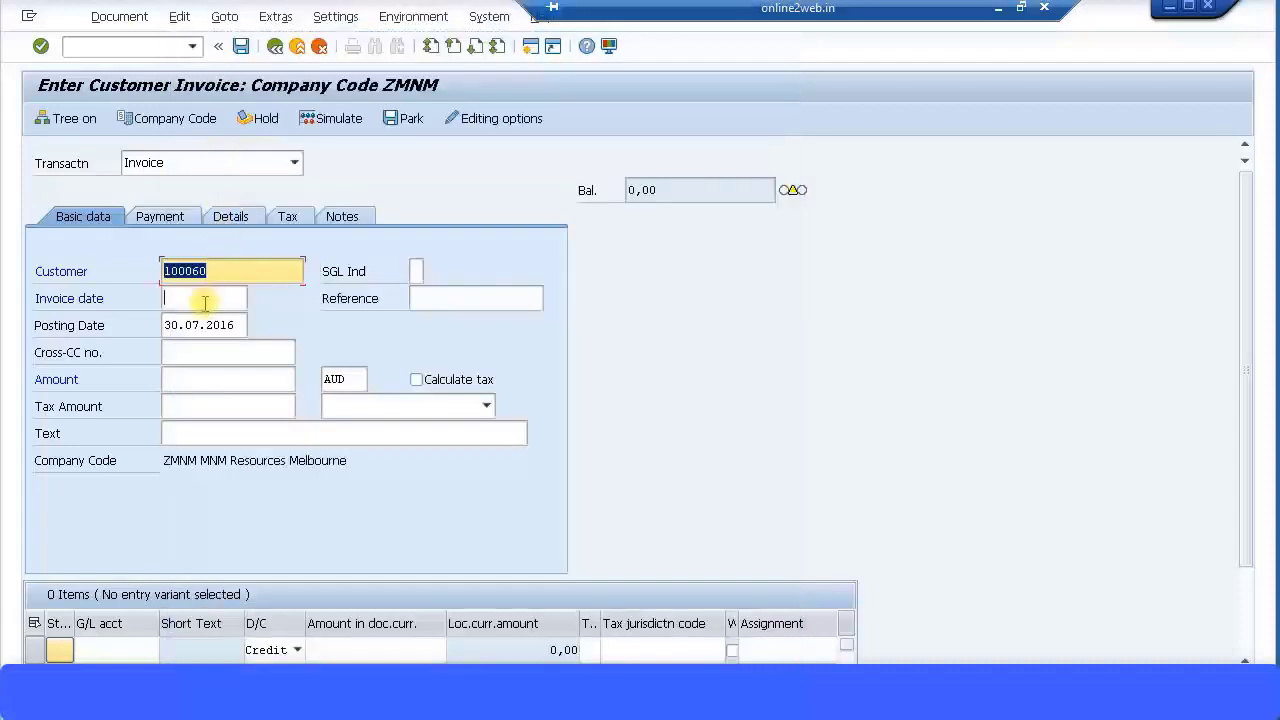
text(30.07.2016)
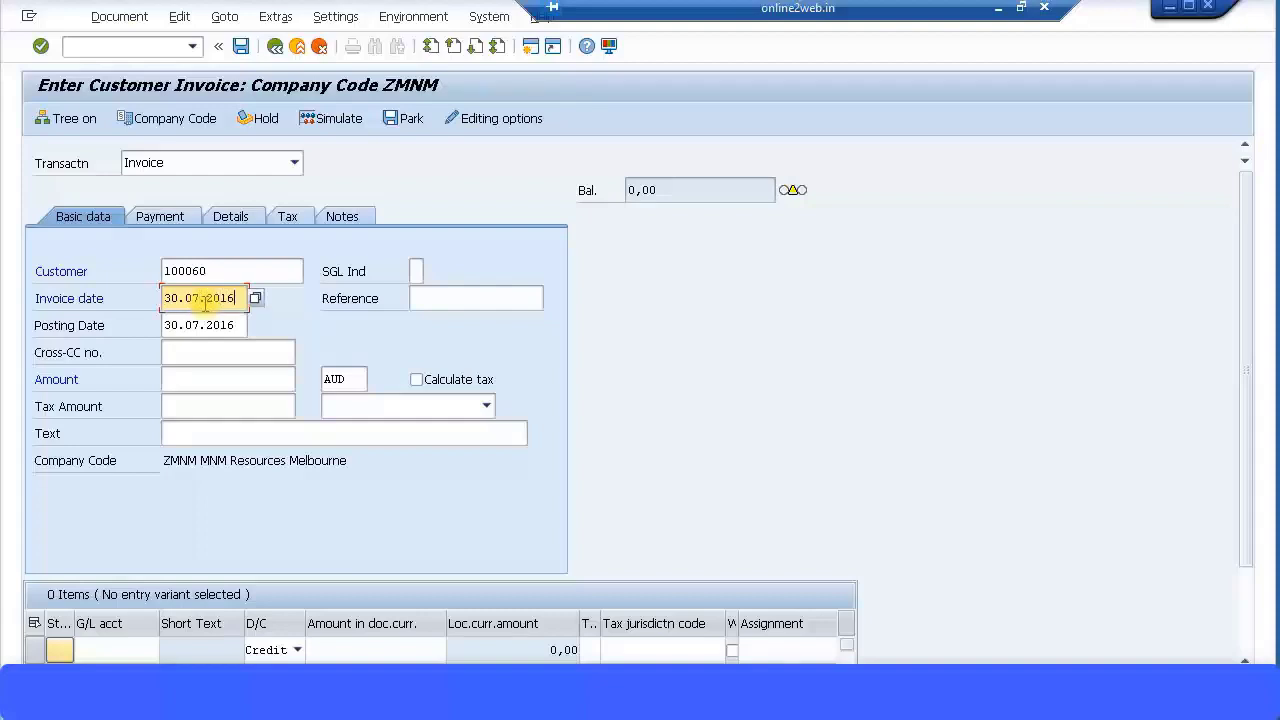
Enter reference Test, amount 1000, and a first item on G/L account 401010.
click(440, 300)
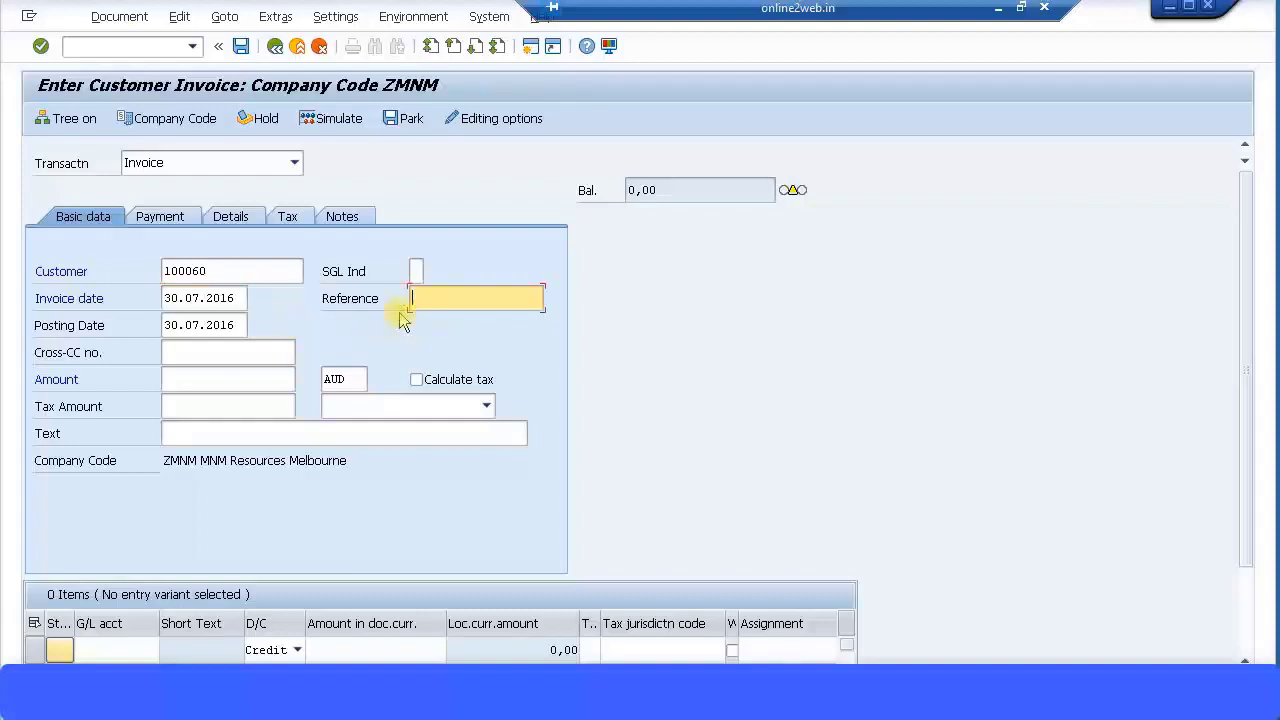
text(Test)
click(247, 379)
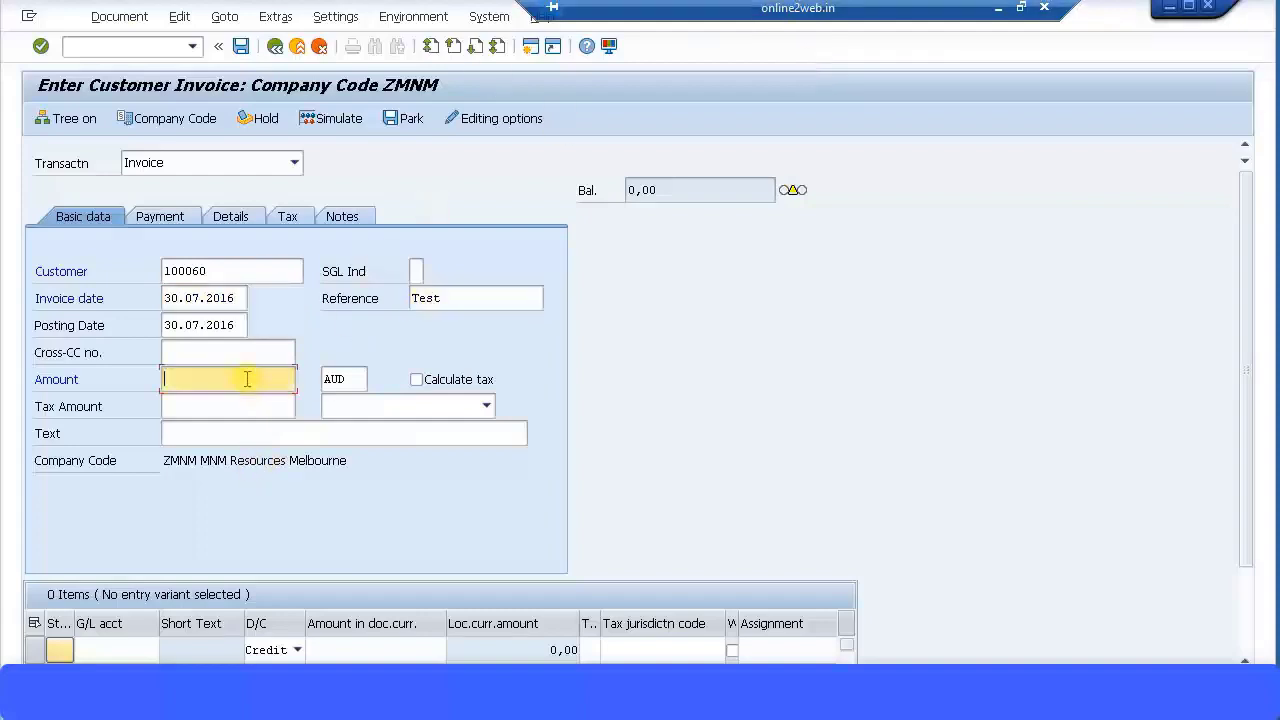
text(1000)
click(106, 650)
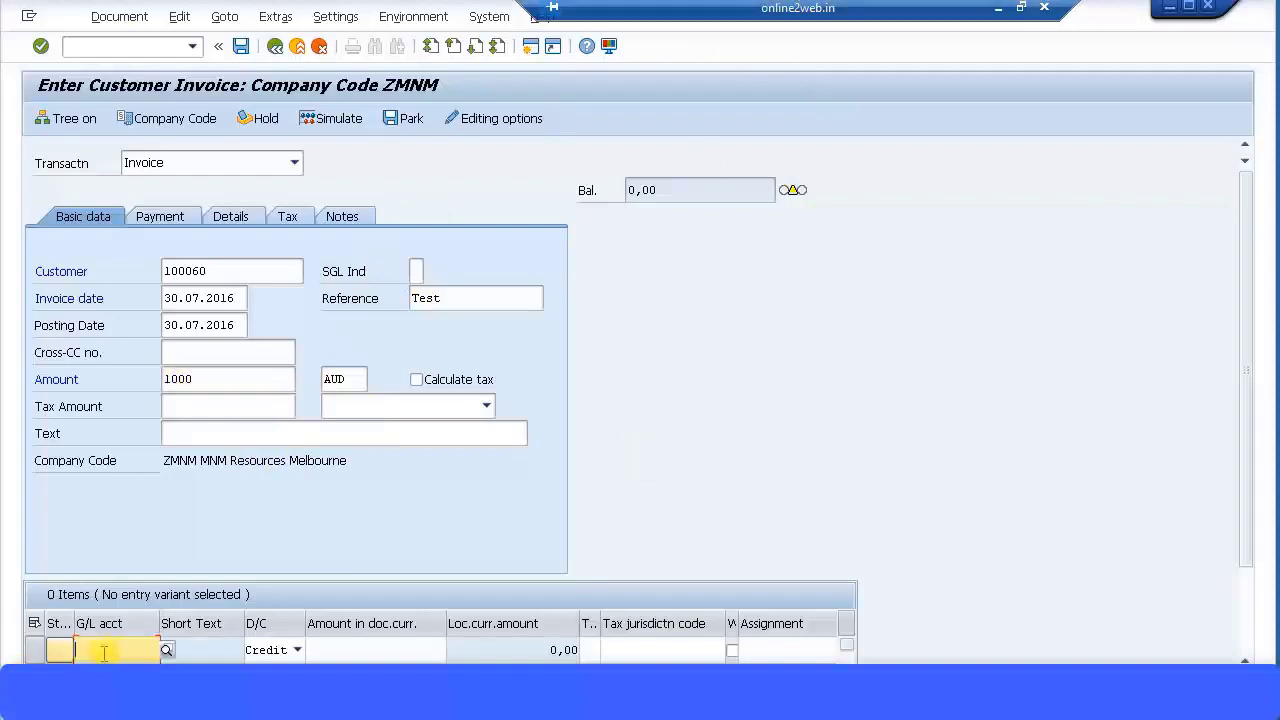
text(401010)
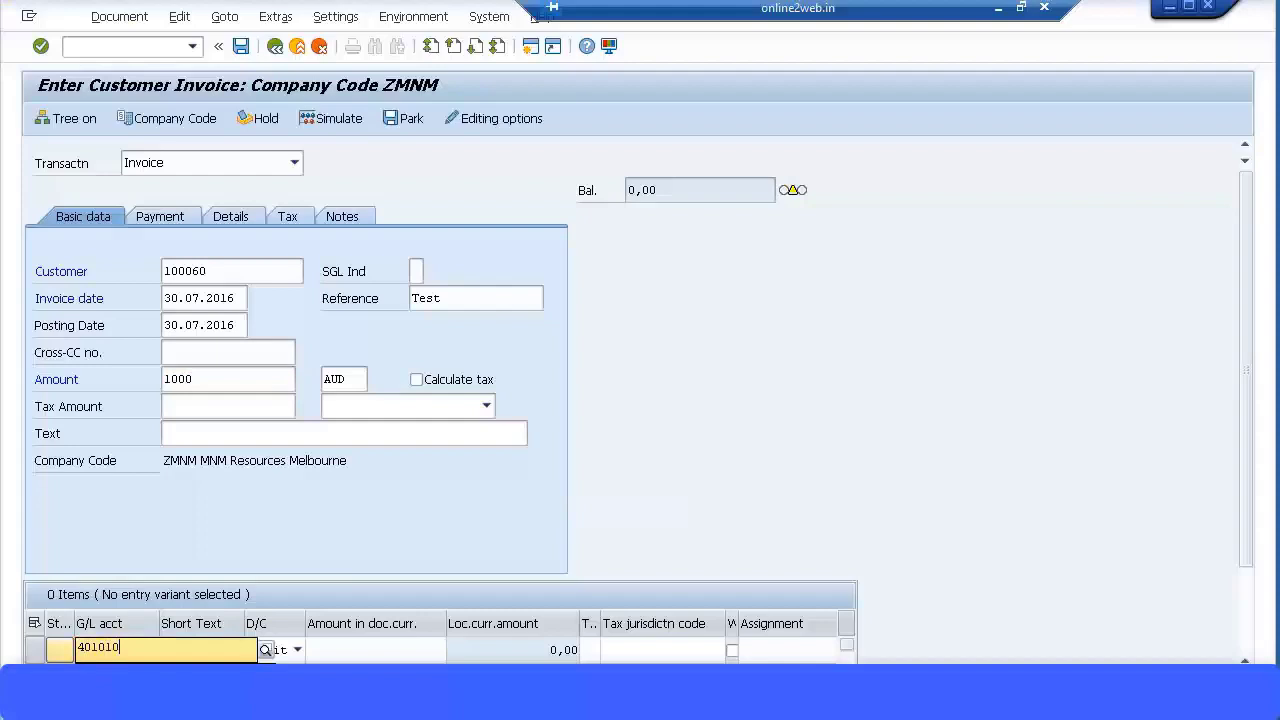
click(386, 645)
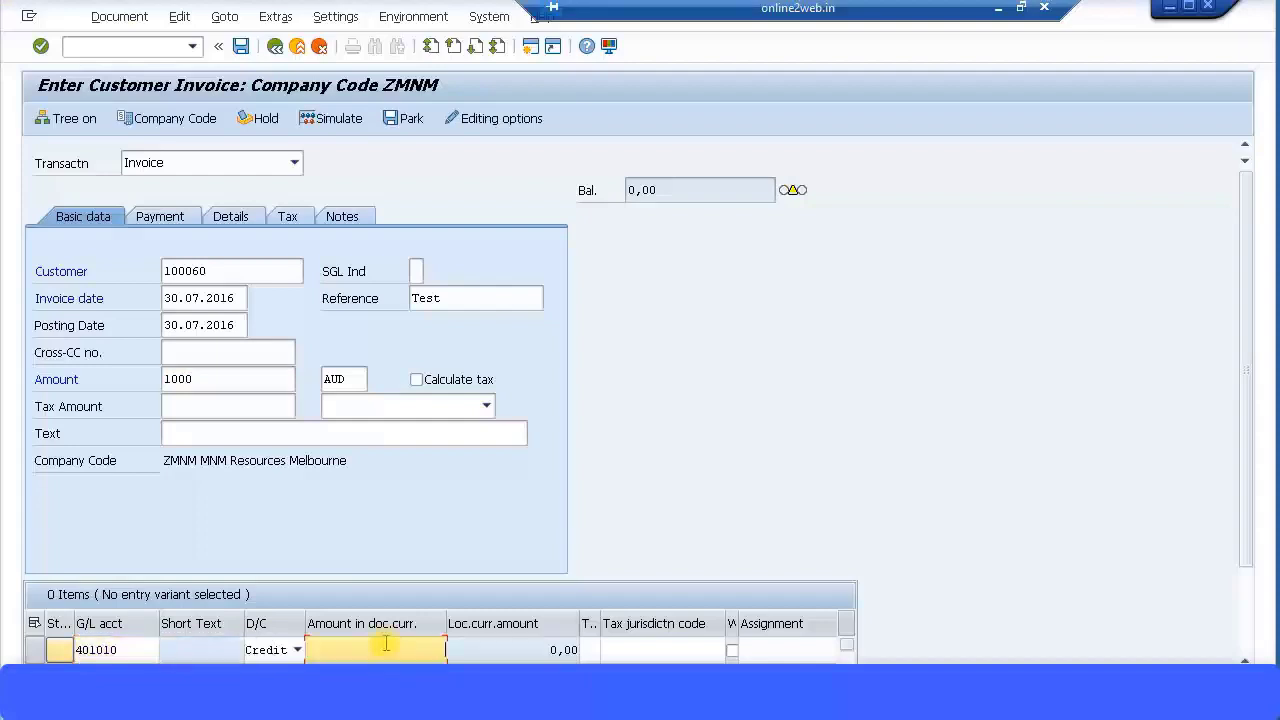
Enter 1000 and assign profit center PC01 (PRODUCT A) to the 401010 Gross Sales item.
text(1000)
double_click(386, 645)
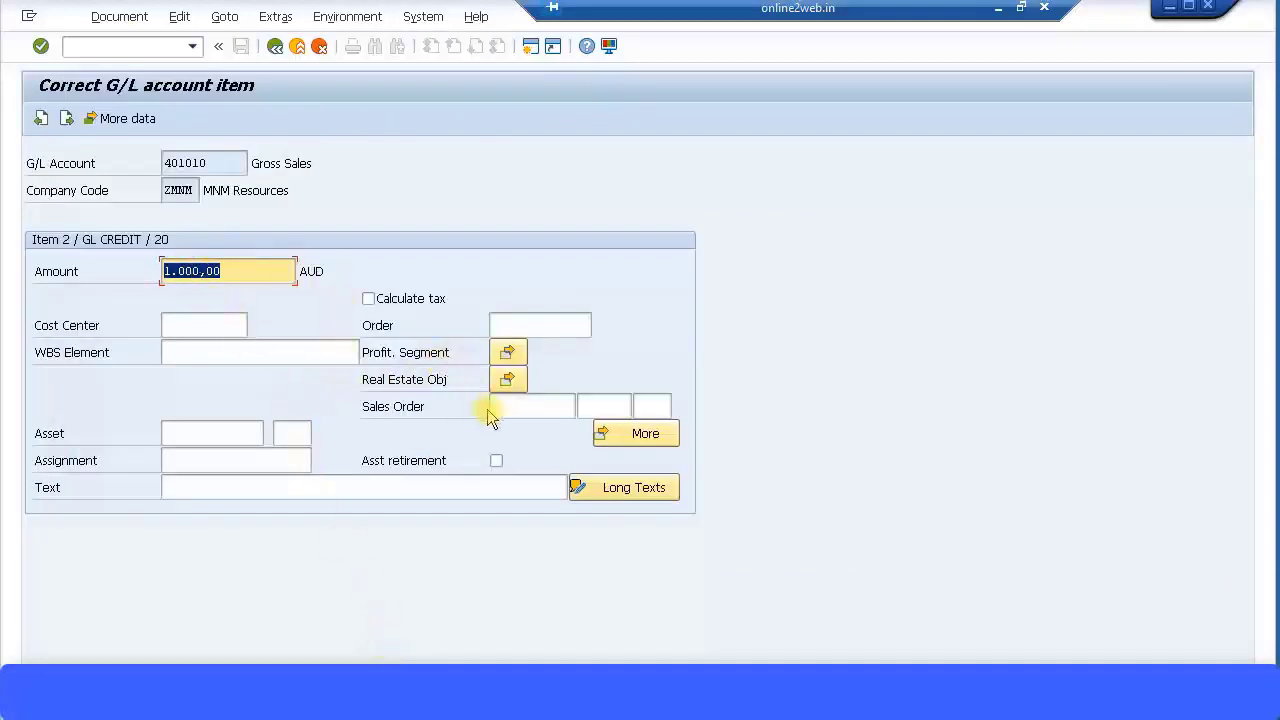
click(628, 436)
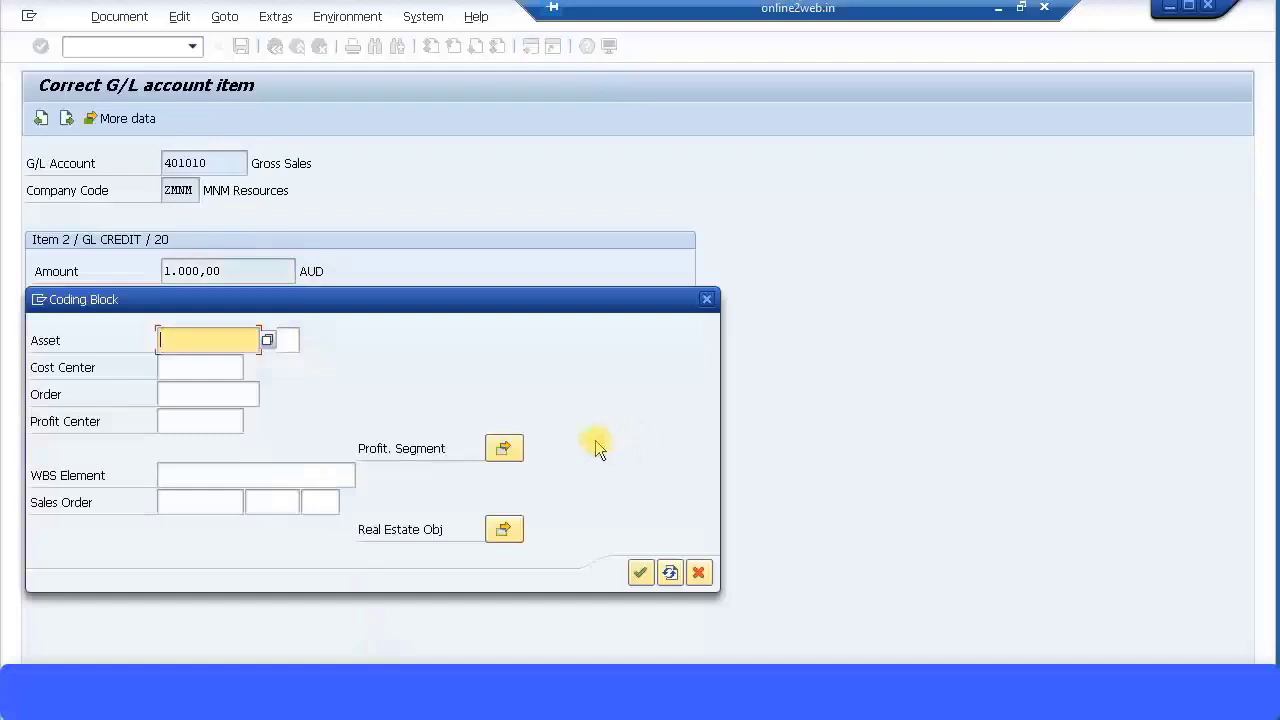
click(184, 424)
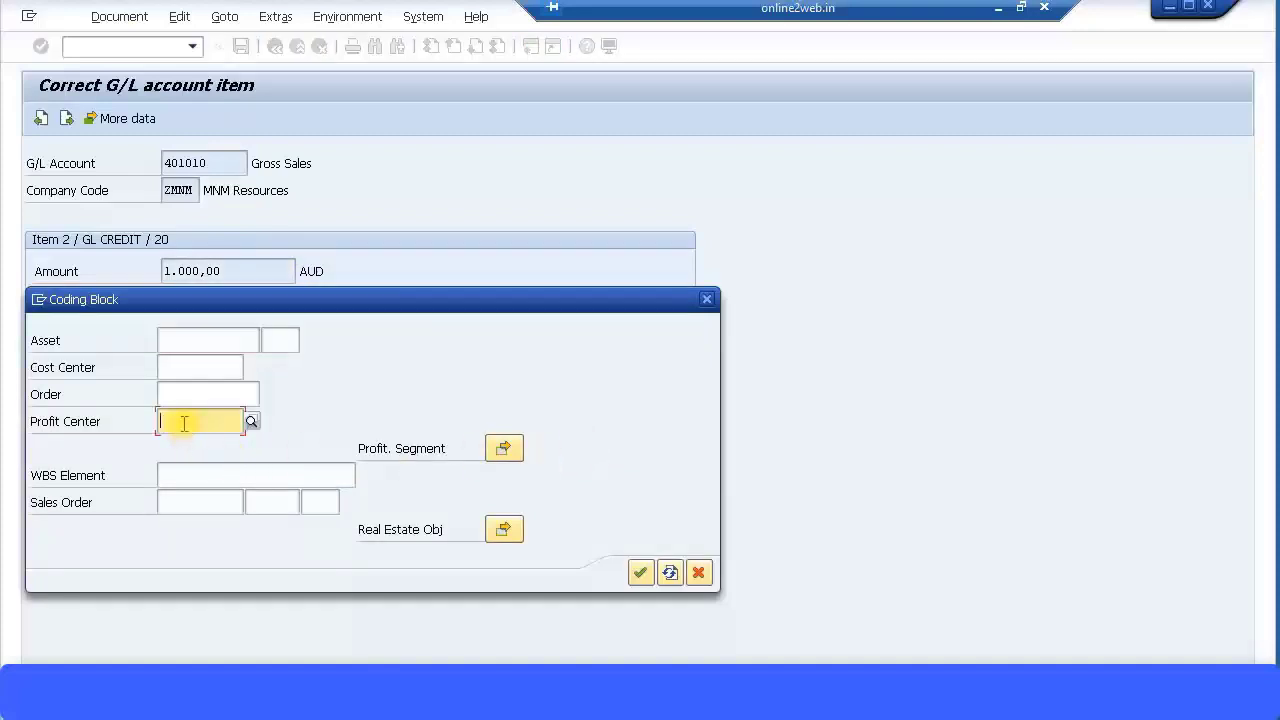
text(PC01)
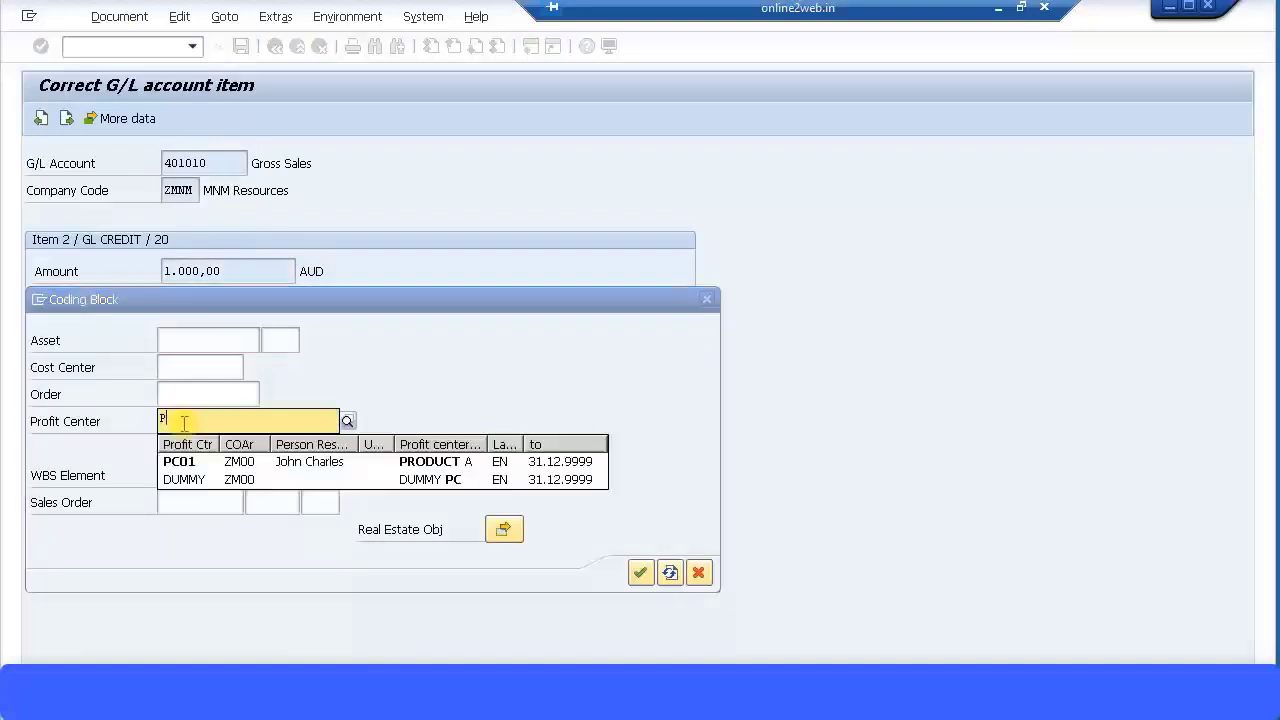
click(239, 460)
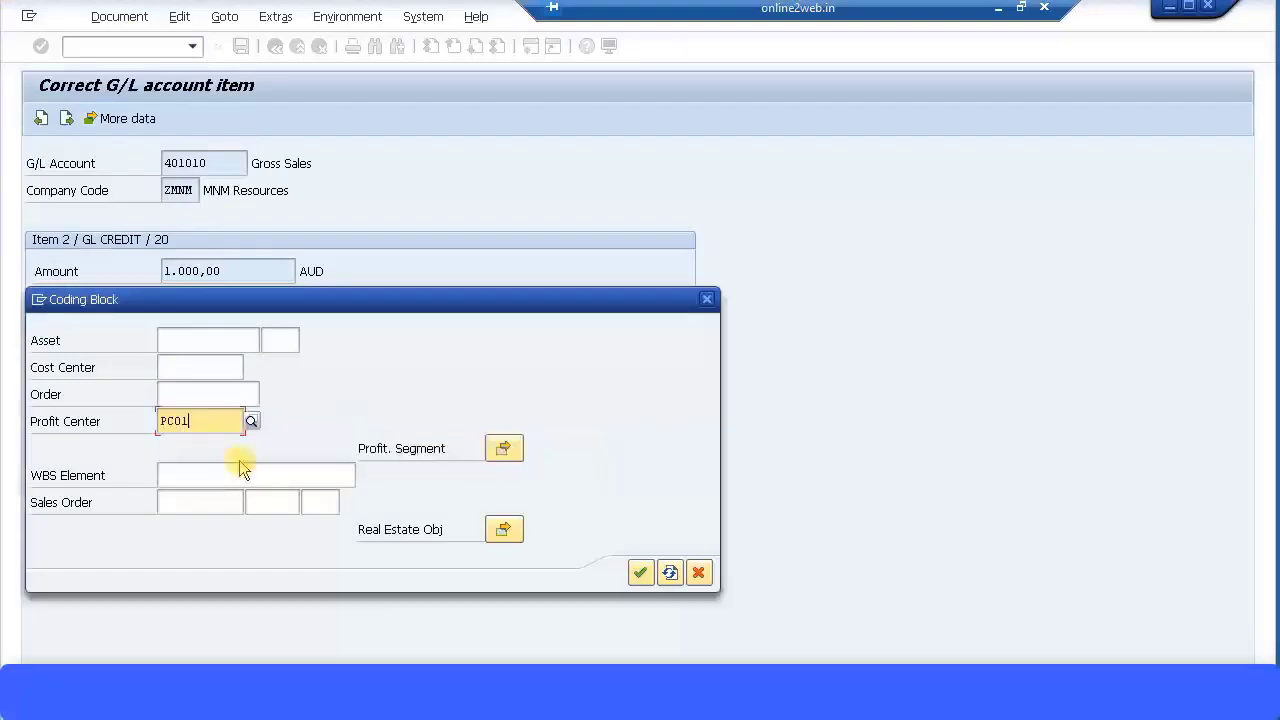
Open the Assignment to a Profitability Segment dialog for the 401010 item from Coding Block.
click(504, 449)
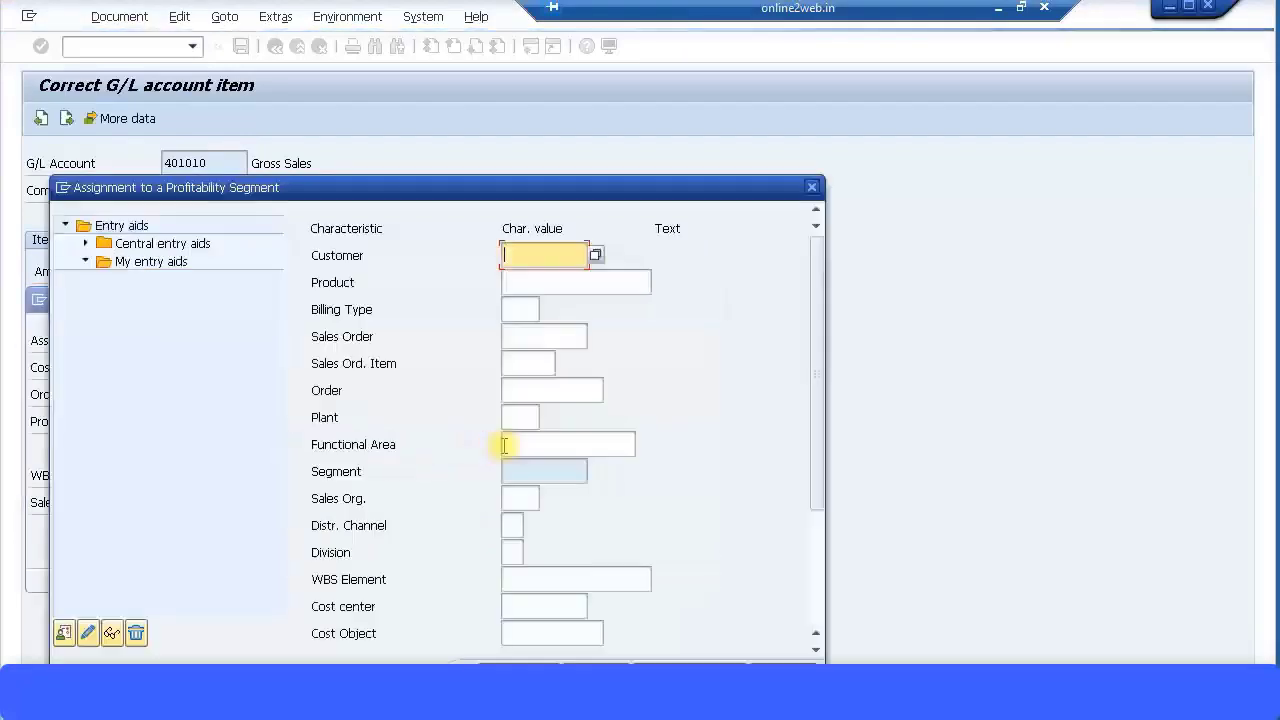